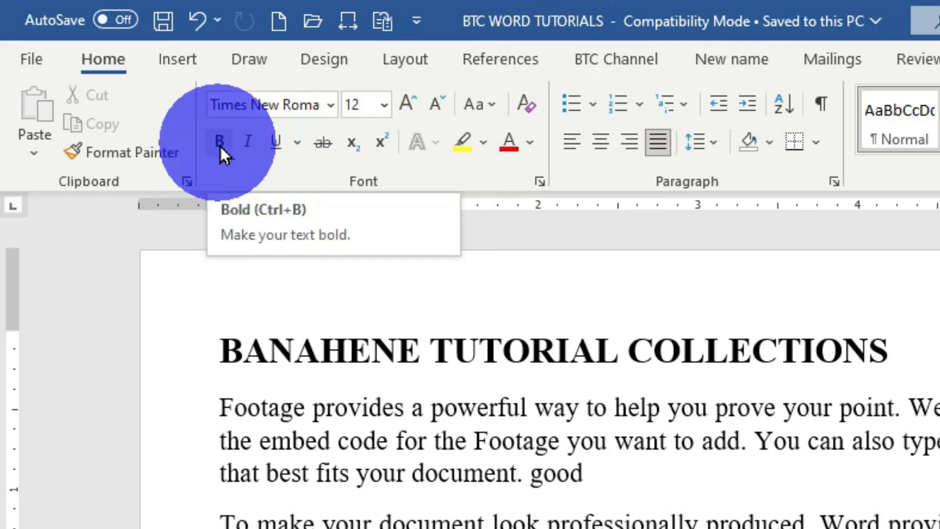
- Make the first body paragraph, ending with 'good', underlined, bold and italic
{"action": "left_click_drag", "start_coordinate": [216, 405], "coordinate": [602, 475]}
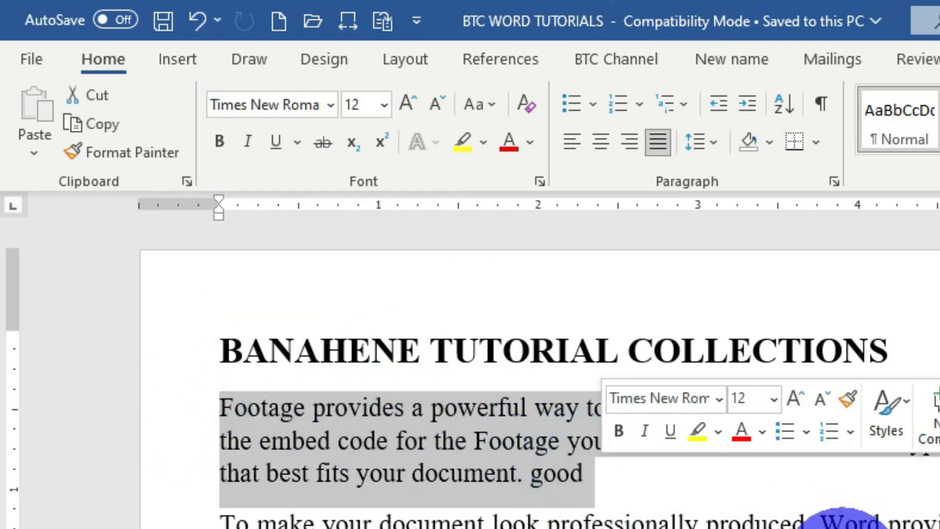
{"action": "key", "text": "ctrl+u"}
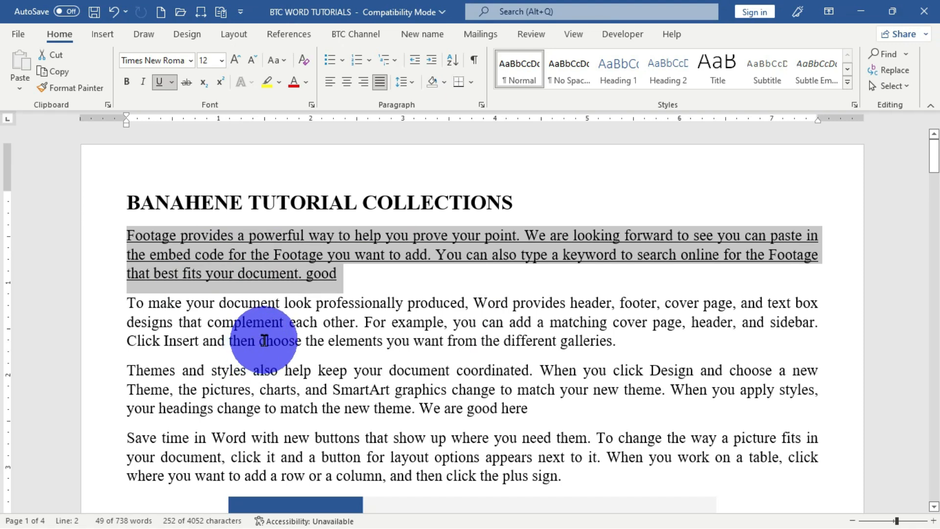
{"action": "key", "text": "ctrl+b"}
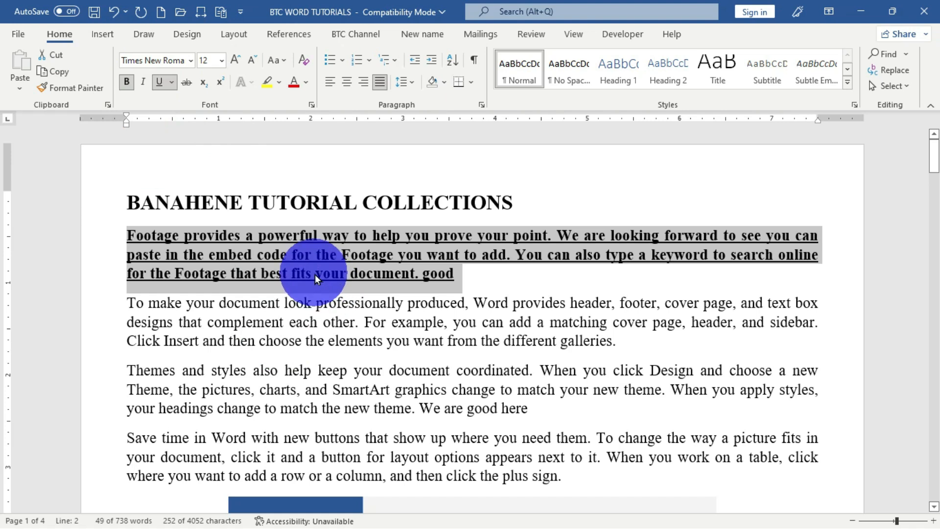
{"action": "key", "text": "ctrl+i"}
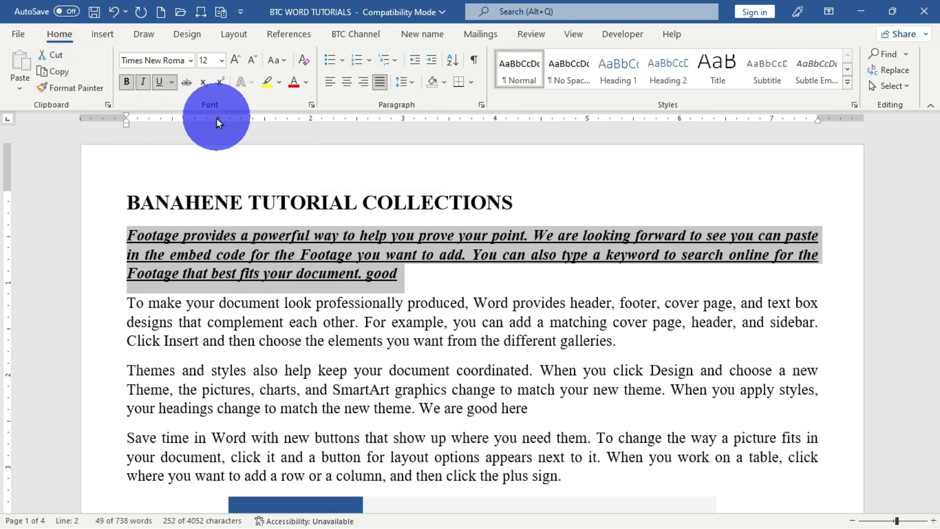
- Clear all formatting from the selected paragraph so it returns to plain Calibri (Body) 11
{"action": "left_click", "coordinate": [304, 60]}
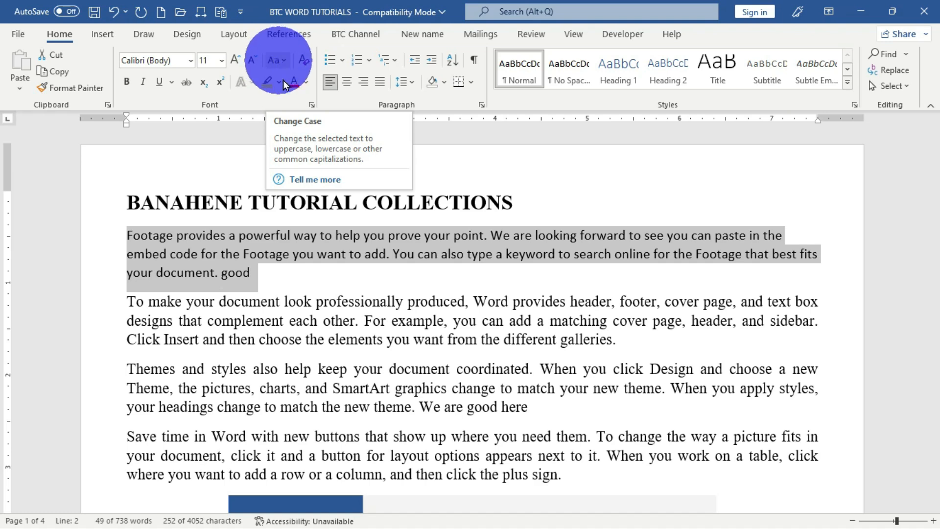
- Select the six Microsoft program lines on page 2, from Microsoft word to Microsoft Access
{"action": "scroll", "coordinate": [269, 299], "scroll_direction": "down", "scroll_amount": 12}
{"action": "scroll", "coordinate": [259, 290], "scroll_direction": "down", "scroll_amount": 6}
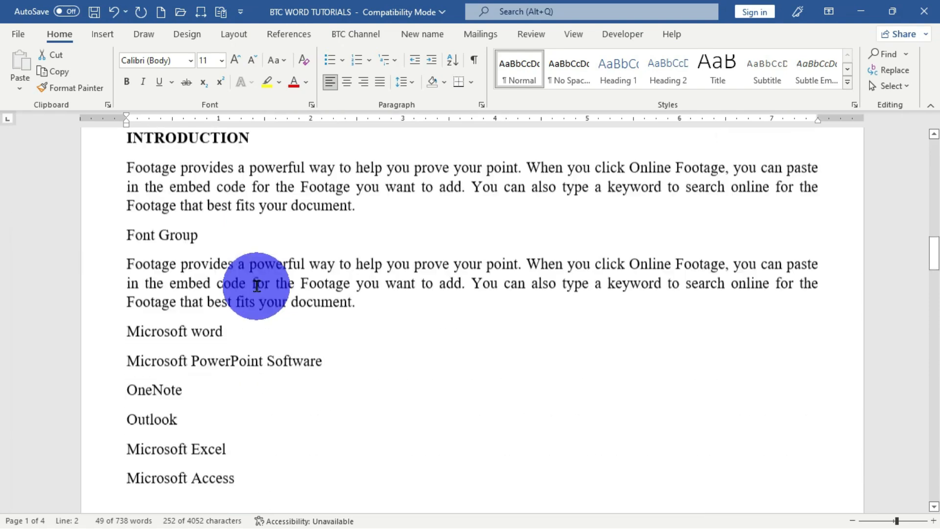
{"action": "left_click_drag", "start_coordinate": [102, 296], "coordinate": [124, 449]}
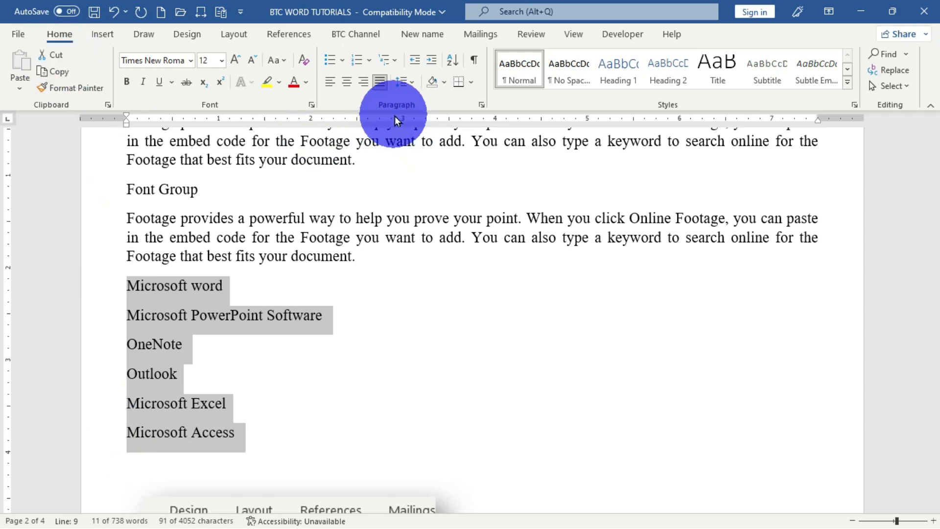
- Open the Sort Text dialog for the list, close it without sorting, and show the Insert tab
{"action": "left_click", "coordinate": [453, 63]}
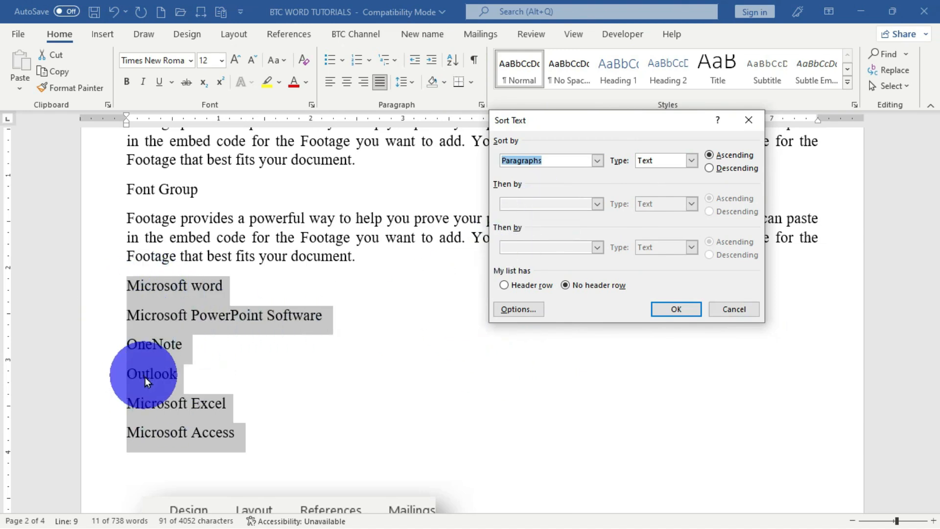
{"action": "left_click", "coordinate": [754, 127]}
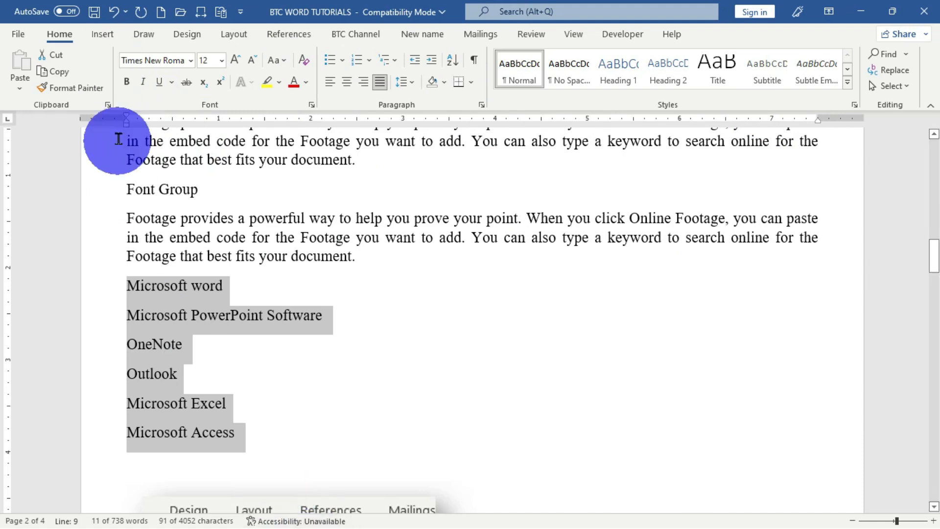
{"action": "left_click", "coordinate": [101, 34]}
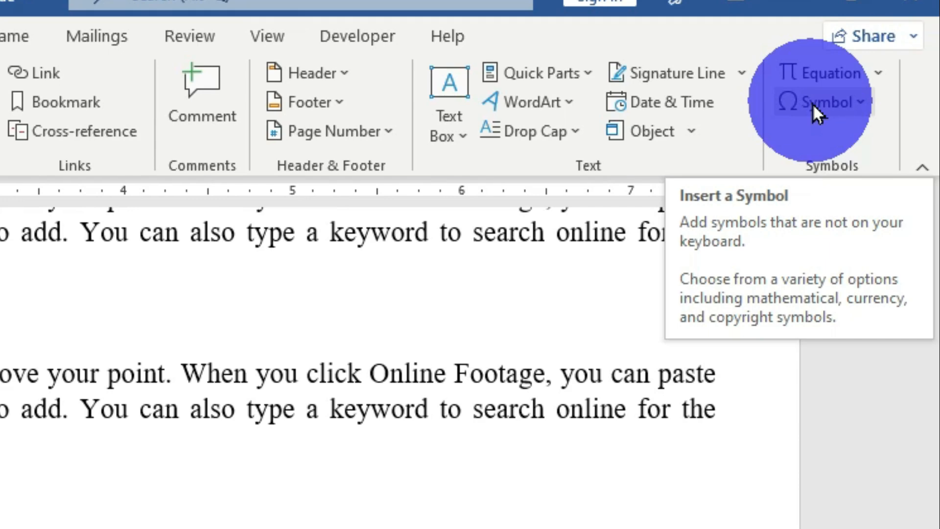
{"action": "left_click", "coordinate": [862, 104]}
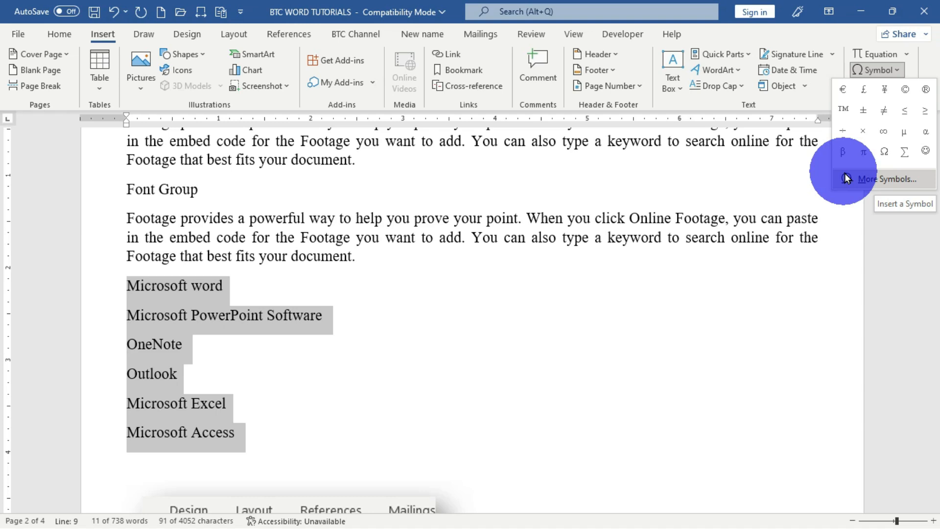
{"action": "left_click", "coordinate": [448, 220]}
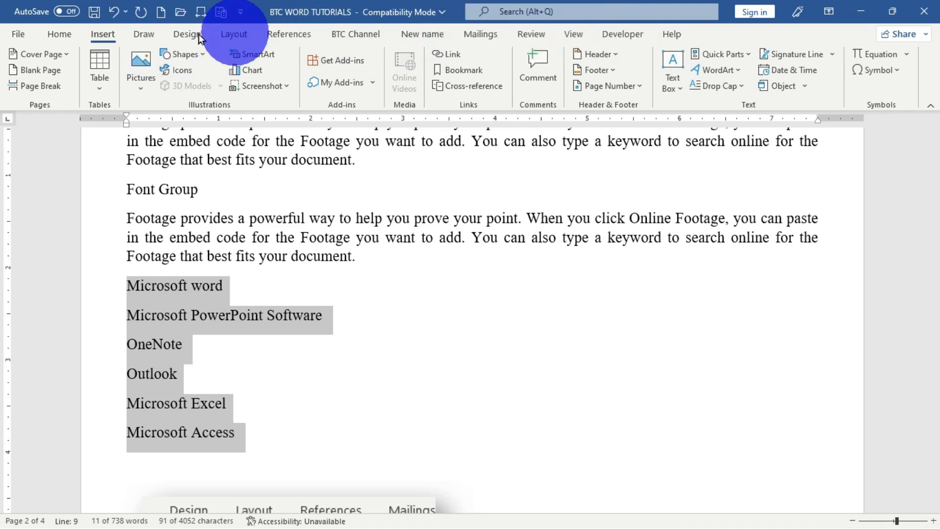
{"action": "right_click", "coordinate": [314, 36]}
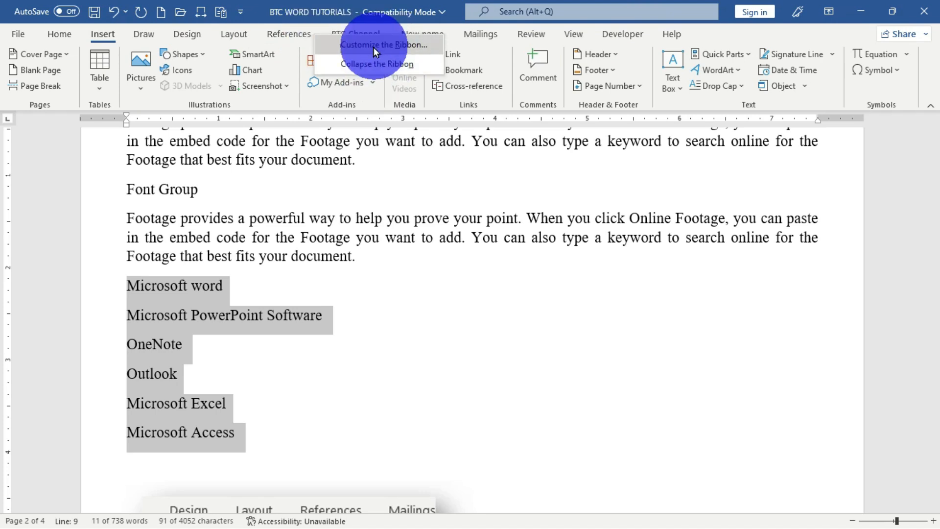
{"action": "left_click", "coordinate": [322, 46]}
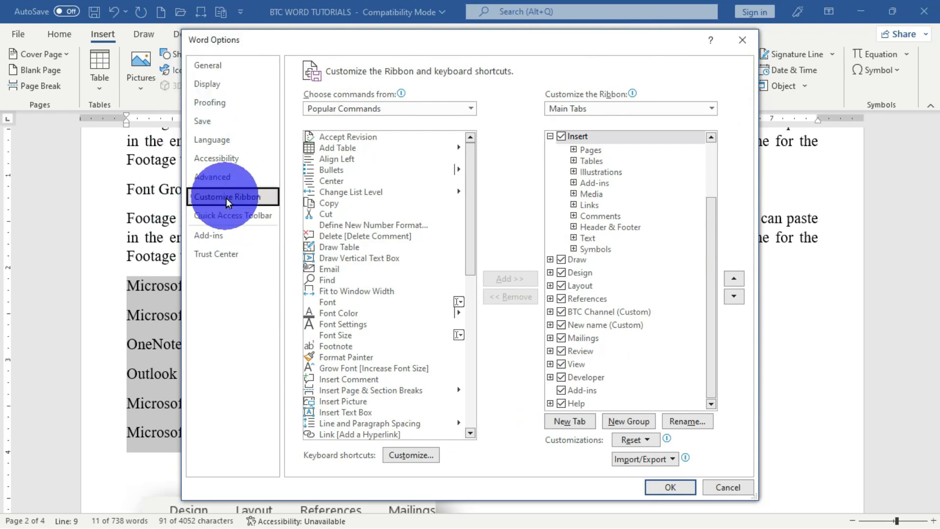
{"action": "left_click", "coordinate": [743, 39]}
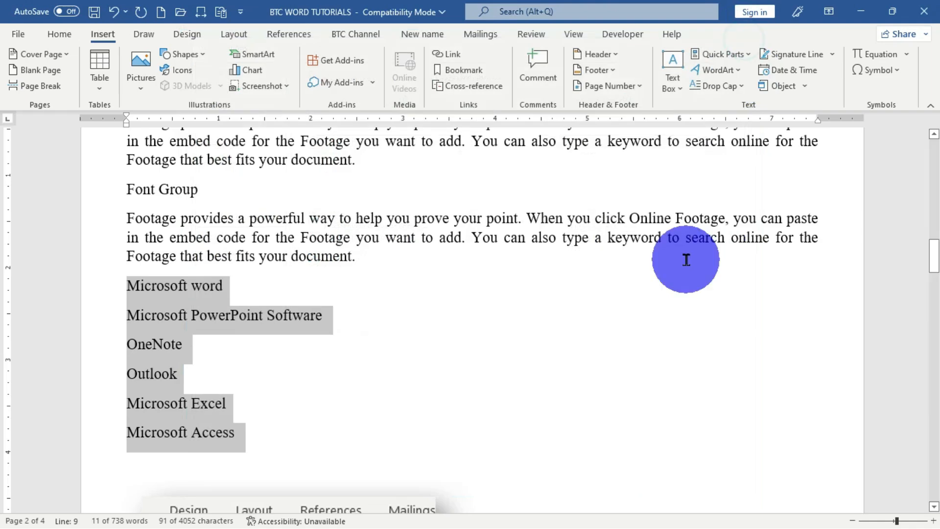
{"action": "left_click", "coordinate": [17, 36]}
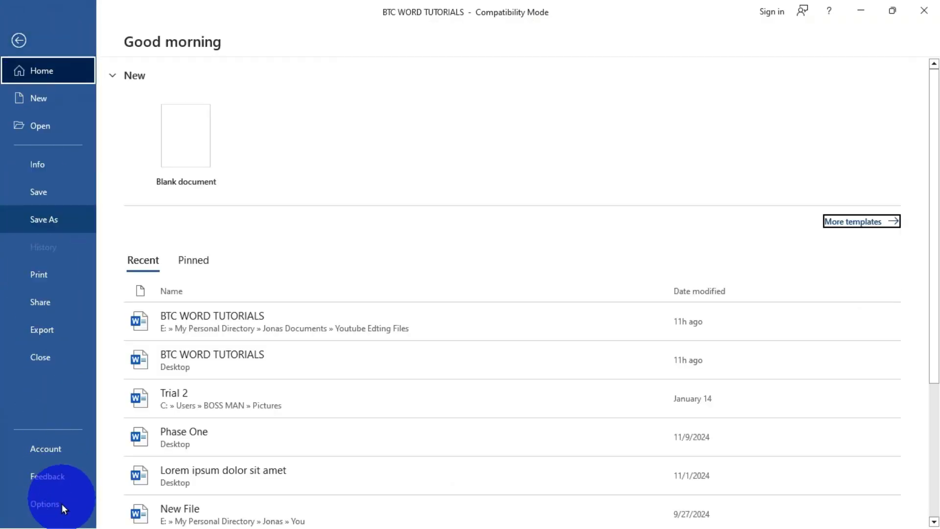
{"action": "left_click", "coordinate": [51, 510]}
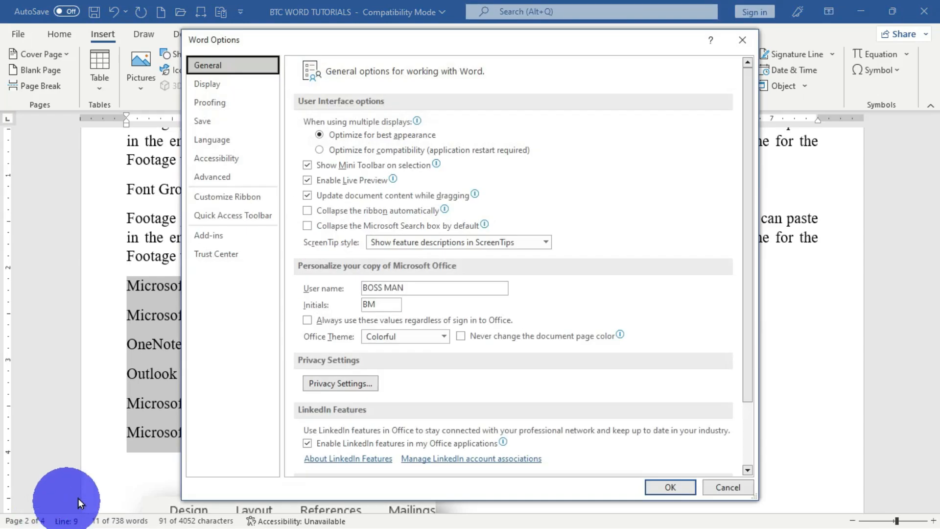
{"action": "left_click", "coordinate": [217, 198]}
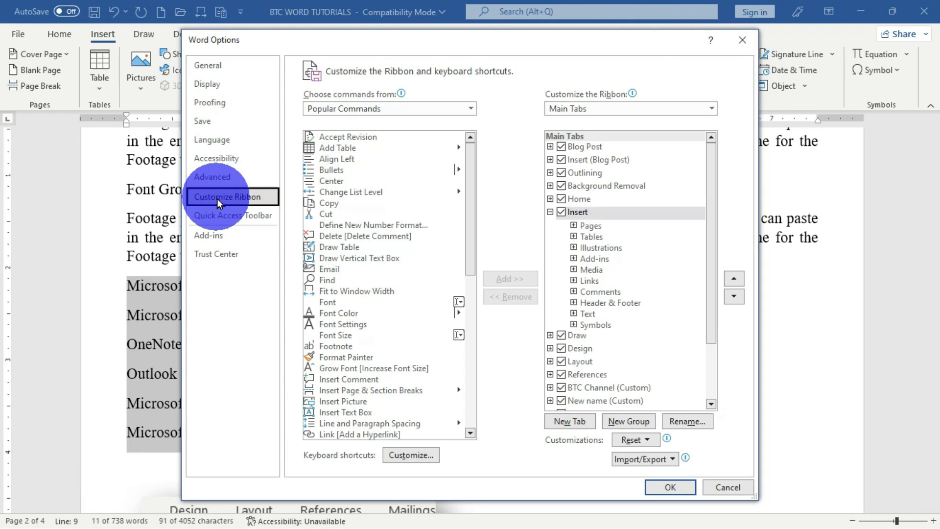
{"action": "left_click", "coordinate": [743, 41]}
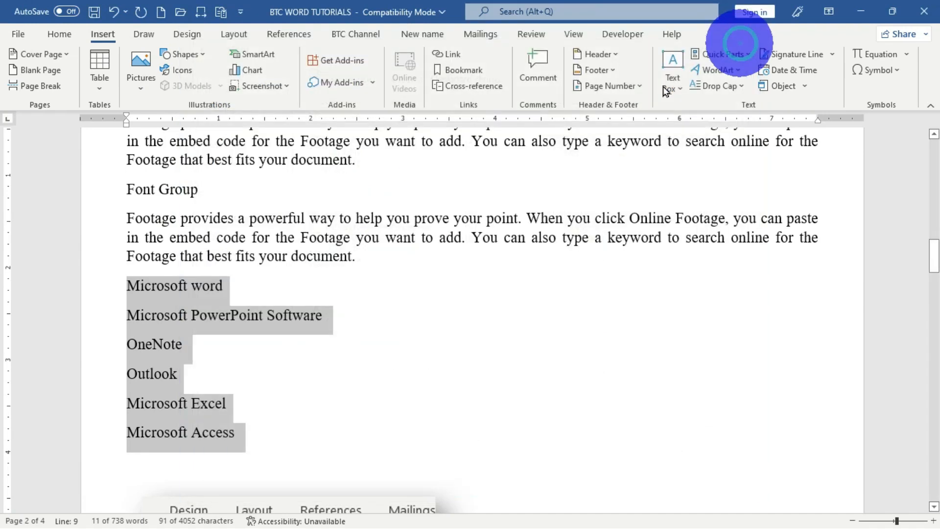
{"action": "left_click", "coordinate": [240, 13]}
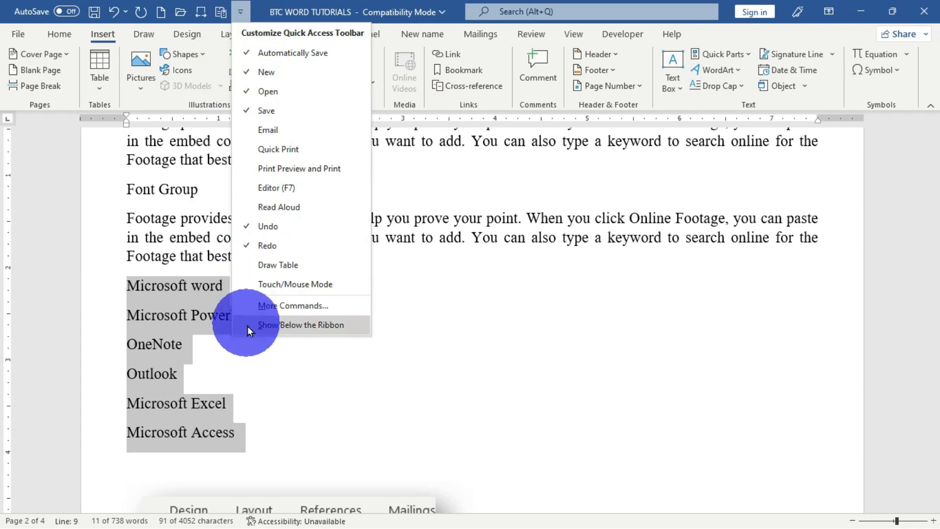
{"action": "left_click", "coordinate": [283, 307]}
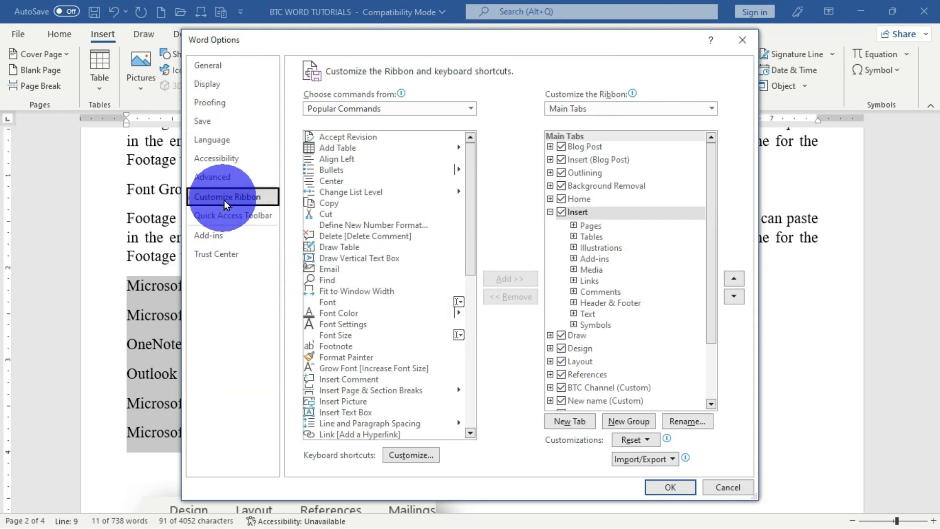
{"action": "left_click", "coordinate": [743, 39]}
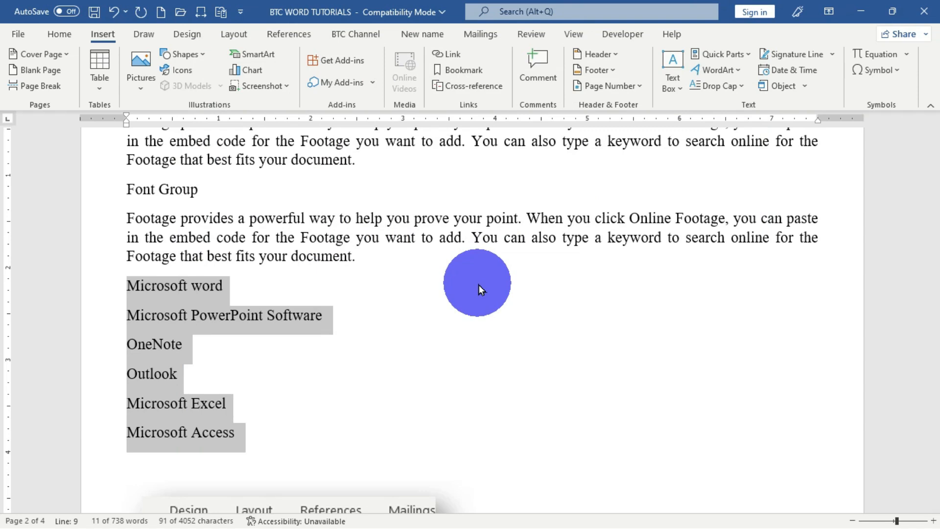
{"action": "key", "text": "alt"}
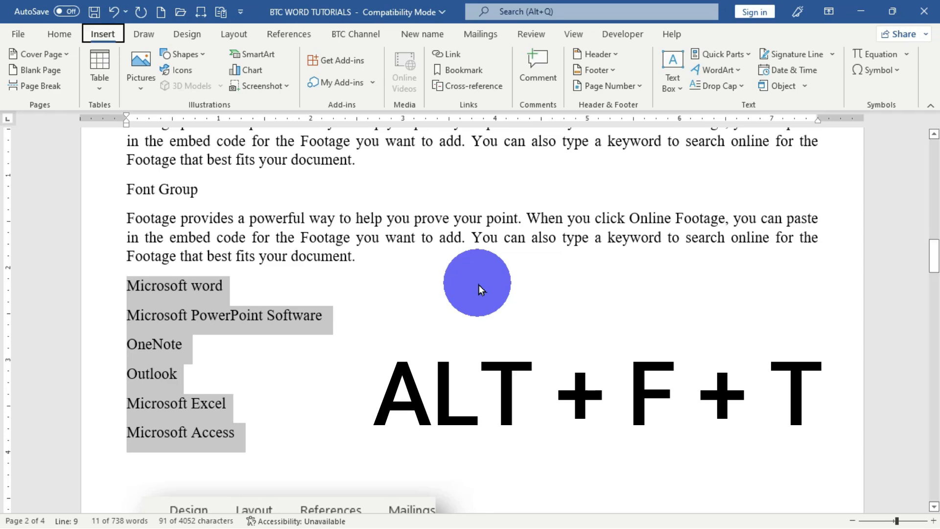
{"action": "key", "text": "f"}
{"action": "key", "text": "t"}
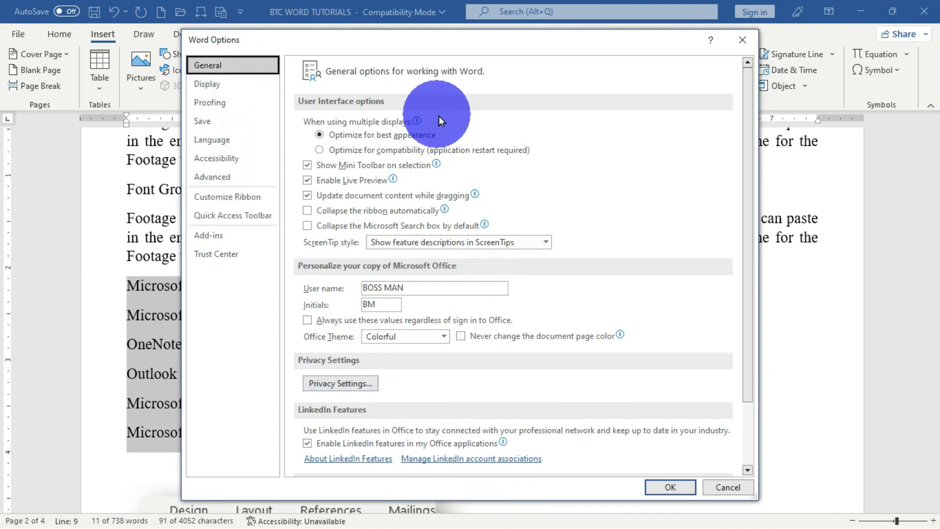
{"action": "left_click", "coordinate": [228, 196]}
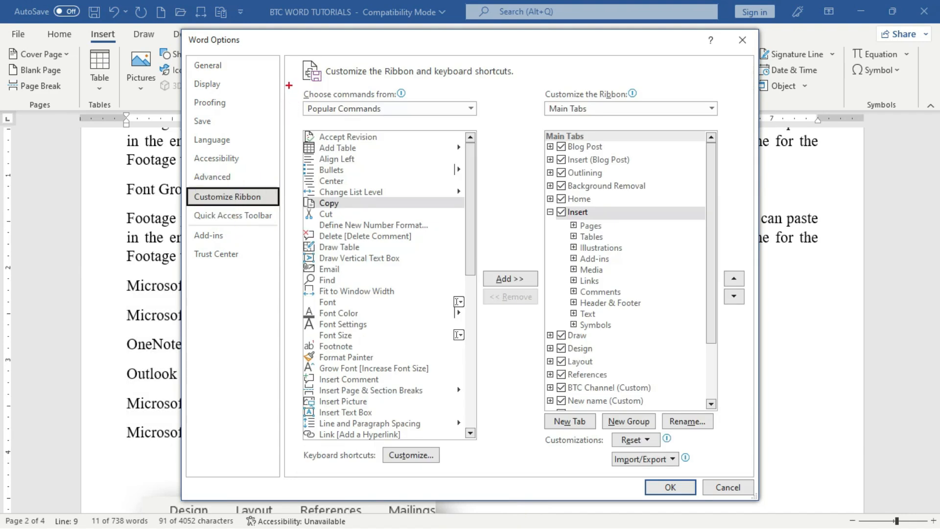
{"action": "mouse_move", "coordinate": [289, 82]}
{"action": "left_mouse_down"}
{"action": "mouse_move", "coordinate": [306, 179]}
{"action": "mouse_move", "coordinate": [448, 457]}
{"action": "mouse_move", "coordinate": [494, 475]}
{"action": "left_mouse_up"}
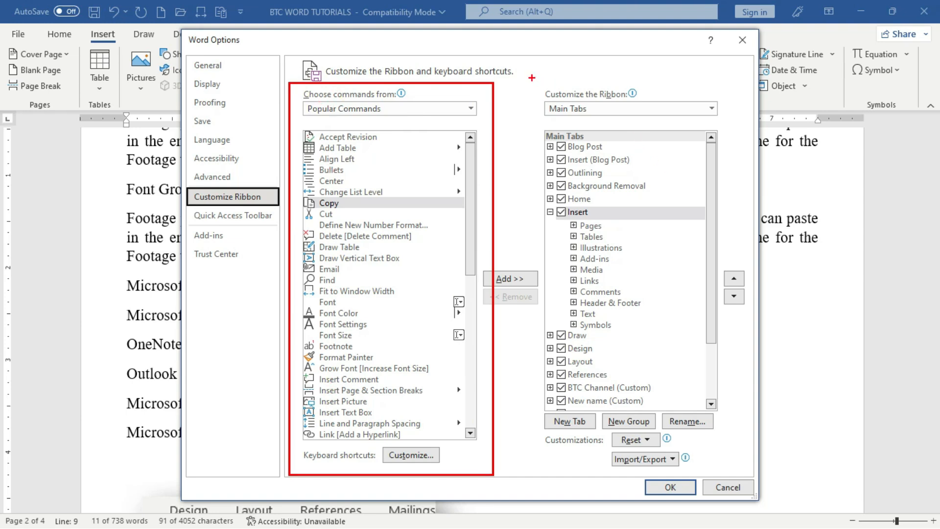
{"action": "mouse_move", "coordinate": [536, 81]}
{"action": "left_mouse_down"}
{"action": "mouse_move", "coordinate": [571, 424]}
{"action": "mouse_move", "coordinate": [712, 489]}
{"action": "mouse_move", "coordinate": [739, 478]}
{"action": "left_mouse_up"}
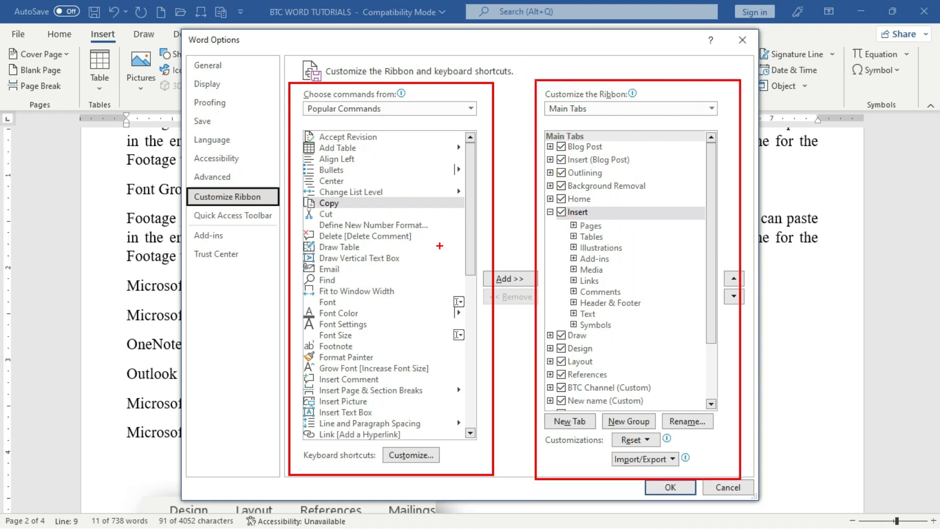
{"action": "mouse_move", "coordinate": [439, 246]}
{"action": "left_mouse_down"}
{"action": "mouse_move", "coordinate": [621, 236]}
{"action": "mouse_move", "coordinate": [618, 246]}
{"action": "left_mouse_up"}
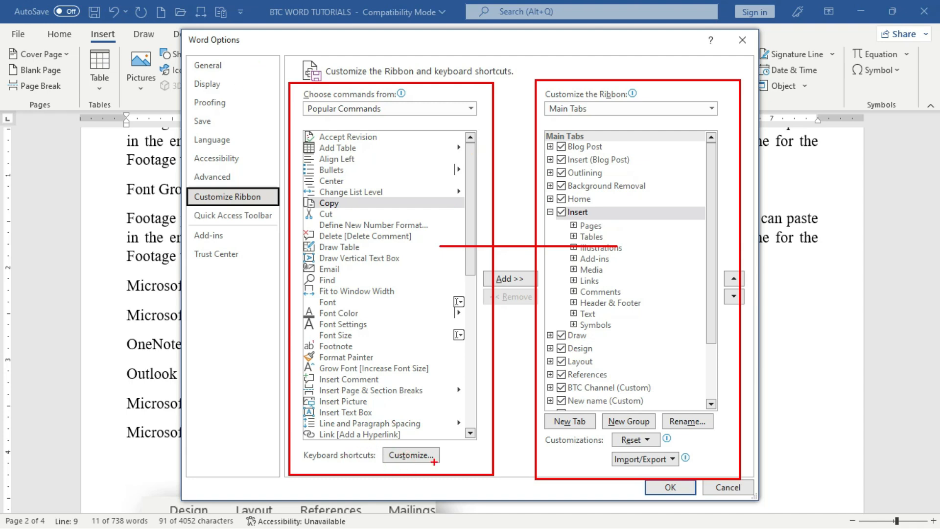
{"action": "left_click_drag", "start_coordinate": [434, 462], "coordinate": [498, 518]}
{"action": "left_click_drag", "start_coordinate": [328, 465], "coordinate": [242, 504]}
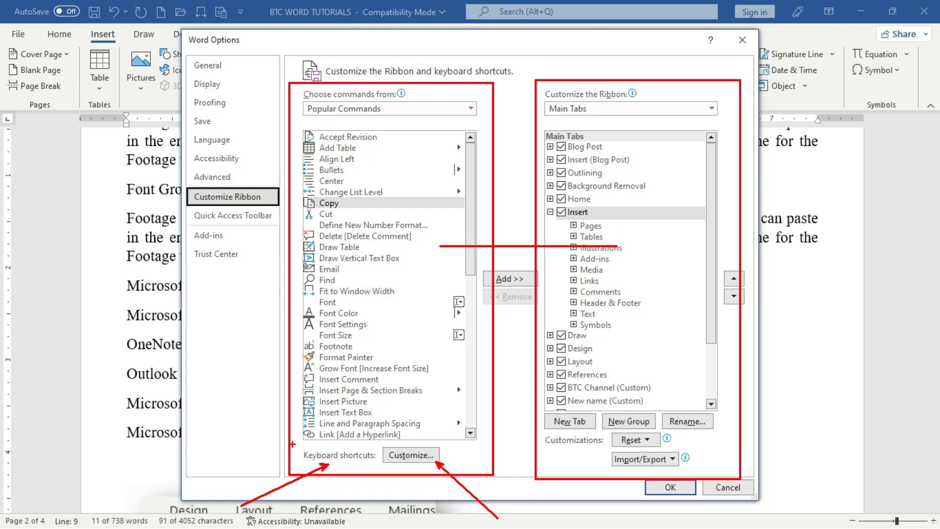
{"action": "mouse_move", "coordinate": [293, 445]}
{"action": "left_mouse_down"}
{"action": "mouse_move", "coordinate": [443, 482]}
{"action": "mouse_move", "coordinate": [468, 474]}
{"action": "left_mouse_up"}
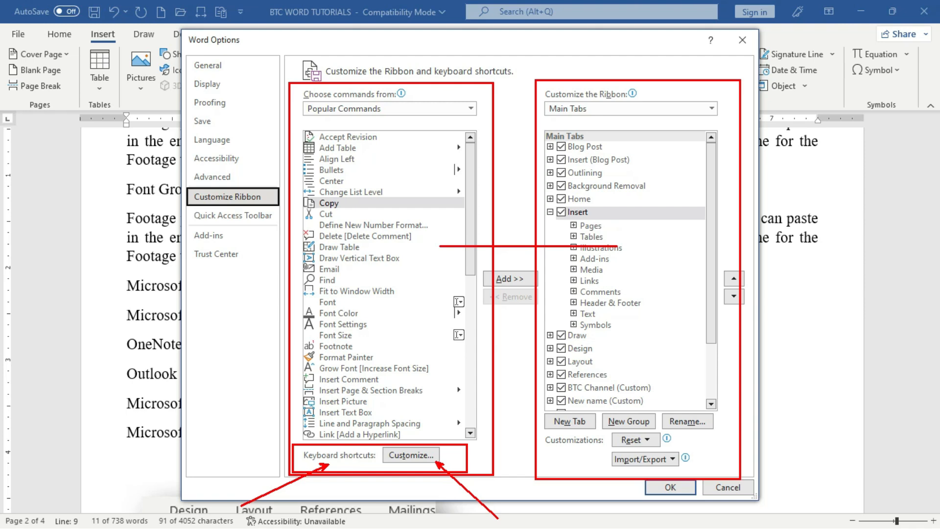
{"action": "mouse_move", "coordinate": [379, 161]}
{"action": "left_mouse_down"}
{"action": "mouse_move", "coordinate": [361, 262]}
{"action": "mouse_move", "coordinate": [391, 254]}
{"action": "left_mouse_up"}
{"action": "left_click_drag", "start_coordinate": [612, 147], "coordinate": [658, 262]}
{"action": "key", "text": "Escape"}
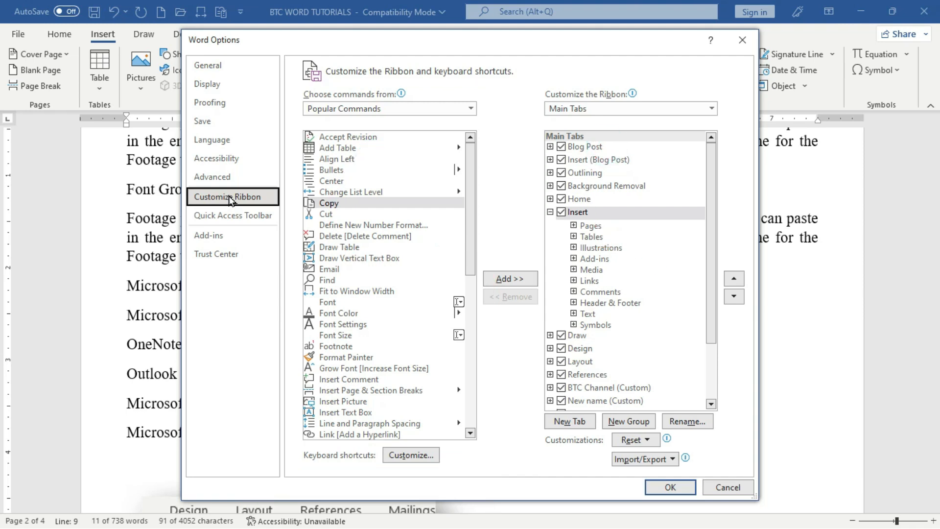
- Open Customize Keyboard, move it left, and browse the Insert Tab and Home Tab commands
{"action": "left_click", "coordinate": [412, 458]}
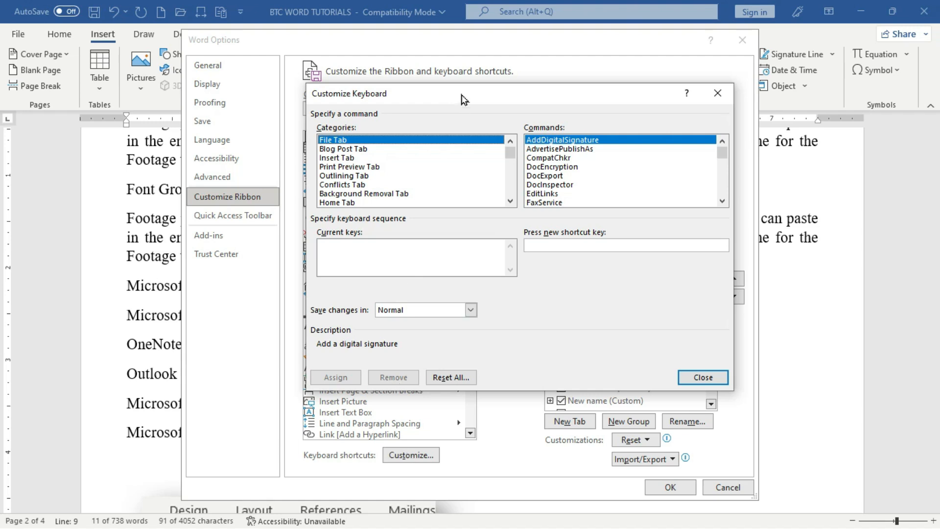
{"action": "left_click_drag", "start_coordinate": [462, 94], "coordinate": [396, 101]}
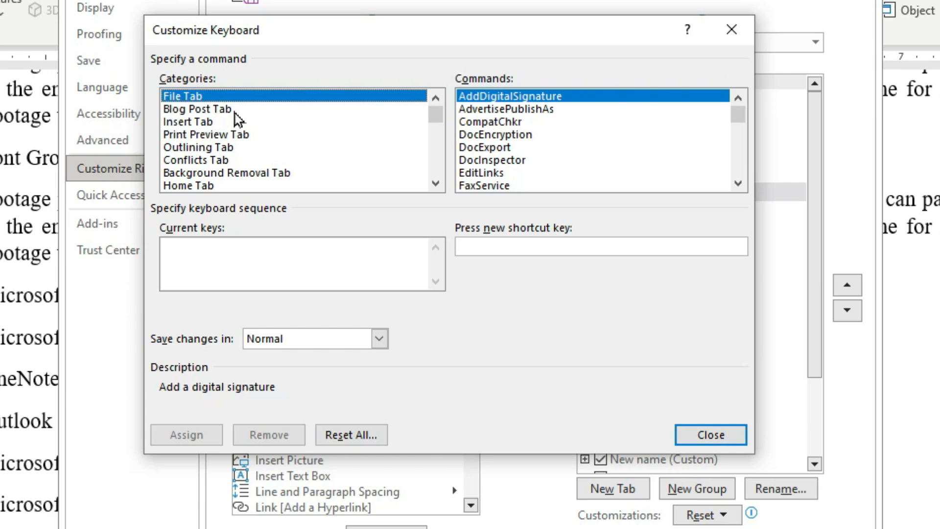
{"action": "left_click", "coordinate": [177, 126]}
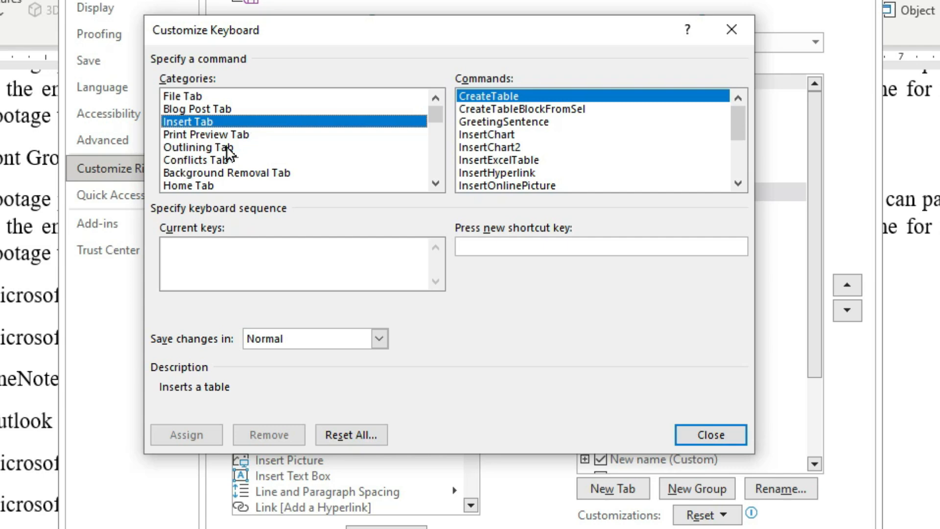
{"action": "left_click", "coordinate": [192, 186]}
{"action": "left_click", "coordinate": [435, 183]}
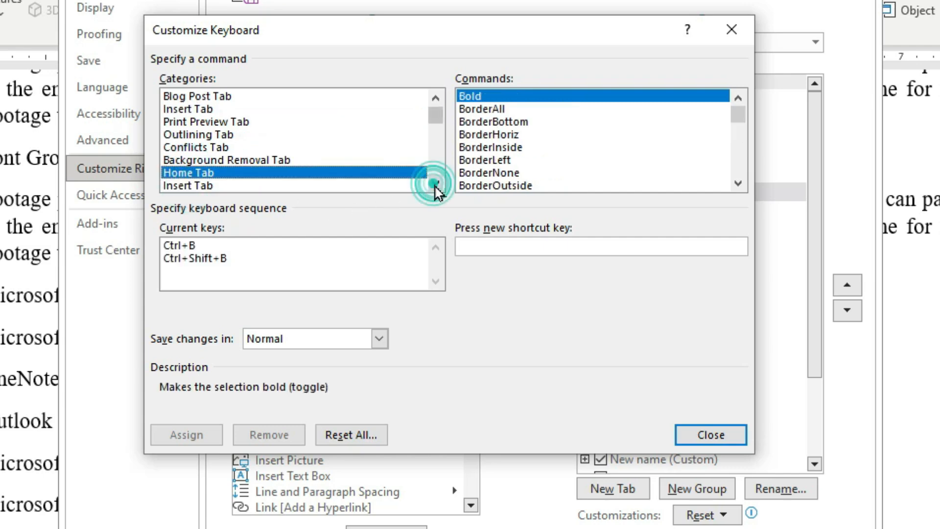
{"action": "left_click", "coordinate": [435, 184]}
{"action": "left_click", "coordinate": [435, 183]}
{"action": "left_click", "coordinate": [435, 184]}
{"action": "left_click", "coordinate": [435, 184]}
- Browse the command lists of the Insert, Draw, Design and Review Tab categories
{"action": "left_click", "coordinate": [187, 136]}
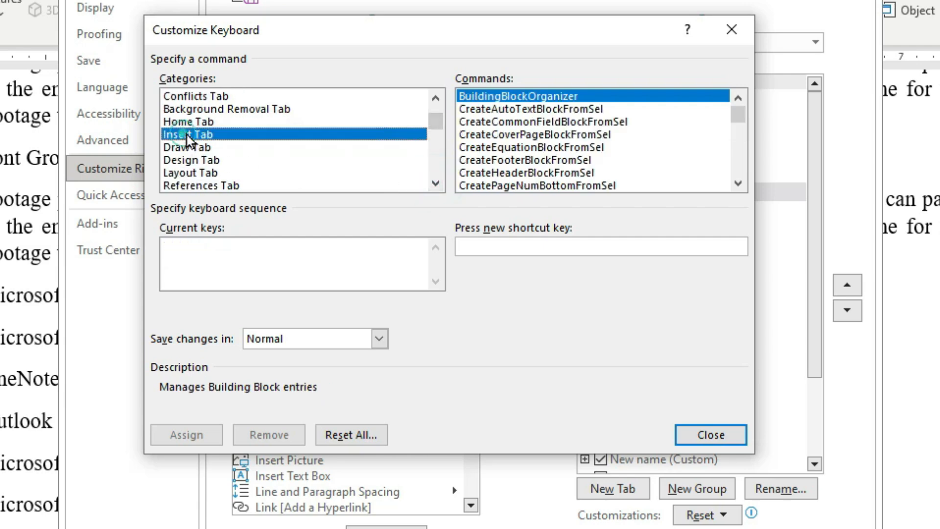
{"action": "left_click", "coordinate": [190, 148]}
{"action": "left_click", "coordinate": [195, 163]}
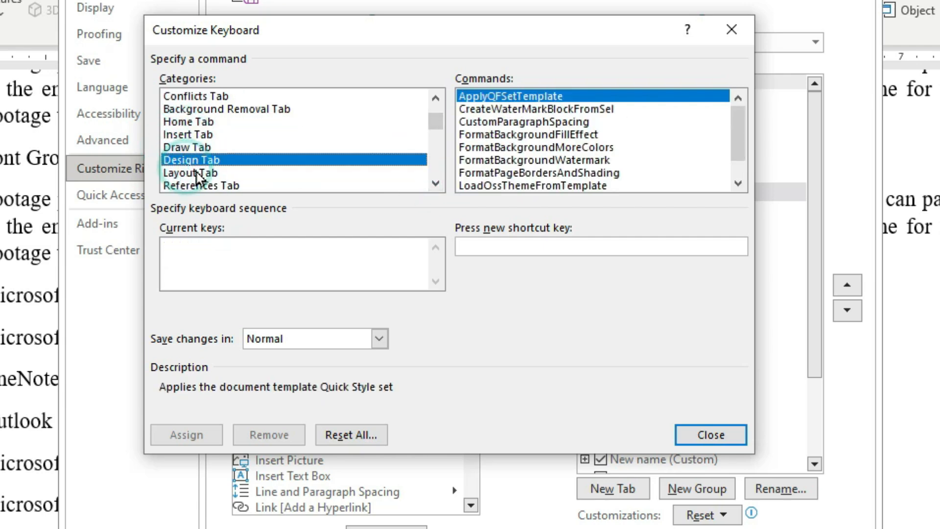
{"action": "left_click", "coordinate": [435, 184]}
{"action": "left_click", "coordinate": [435, 184]}
{"action": "left_click", "coordinate": [435, 183]}
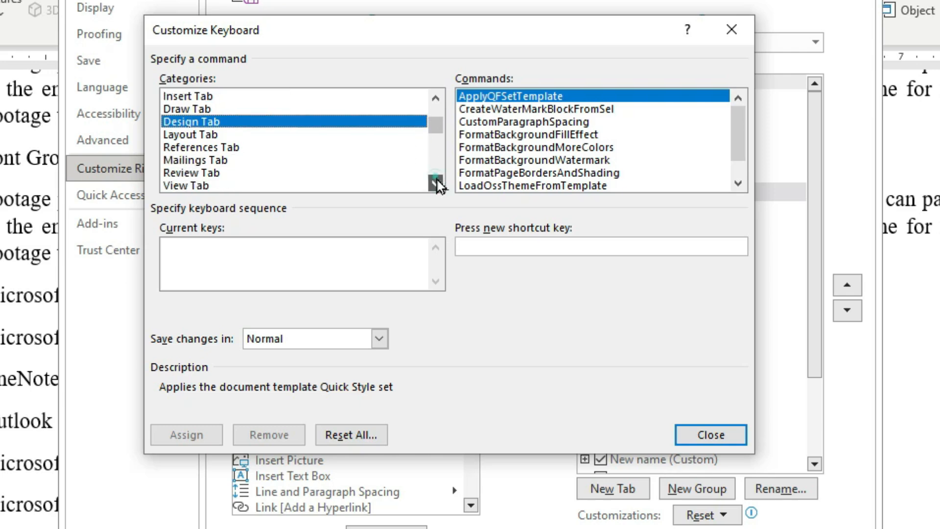
{"action": "left_click", "coordinate": [435, 184]}
{"action": "left_click", "coordinate": [435, 183]}
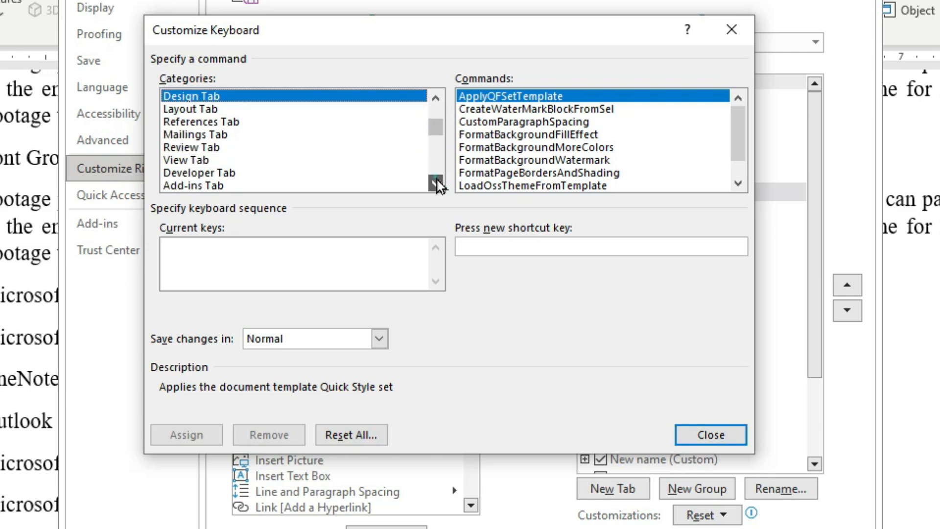
{"action": "left_click", "coordinate": [181, 147]}
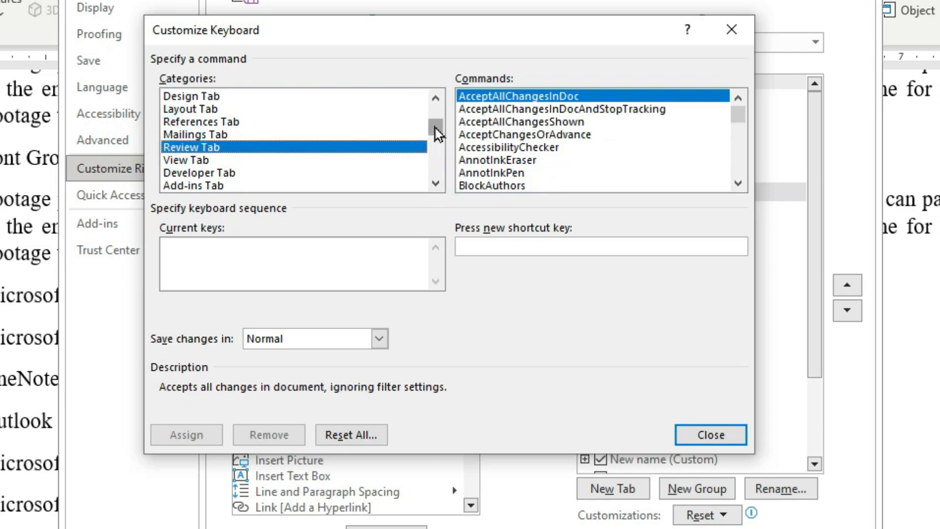
{"action": "left_click_drag", "start_coordinate": [436, 127], "coordinate": [442, 102]}
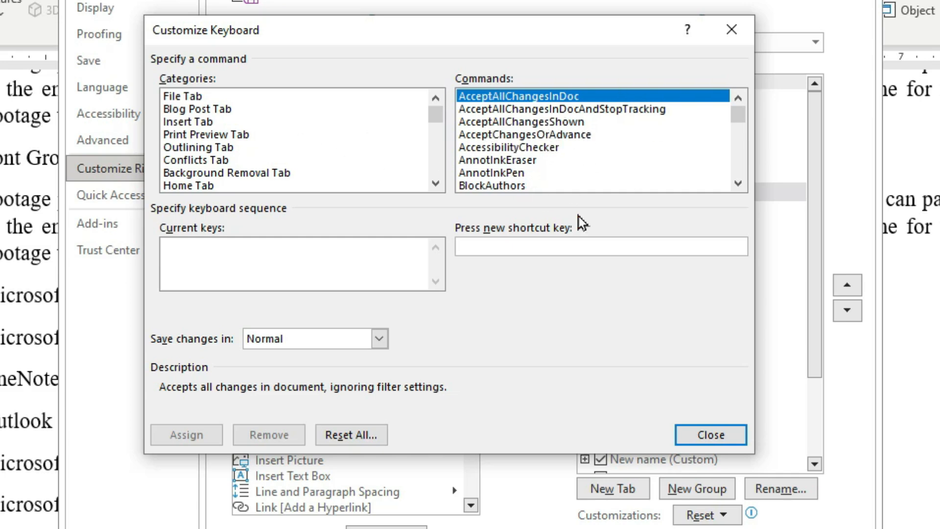
{"action": "left_click", "coordinate": [435, 183]}
{"action": "left_click", "coordinate": [435, 183]}
{"action": "left_click", "coordinate": [435, 184]}
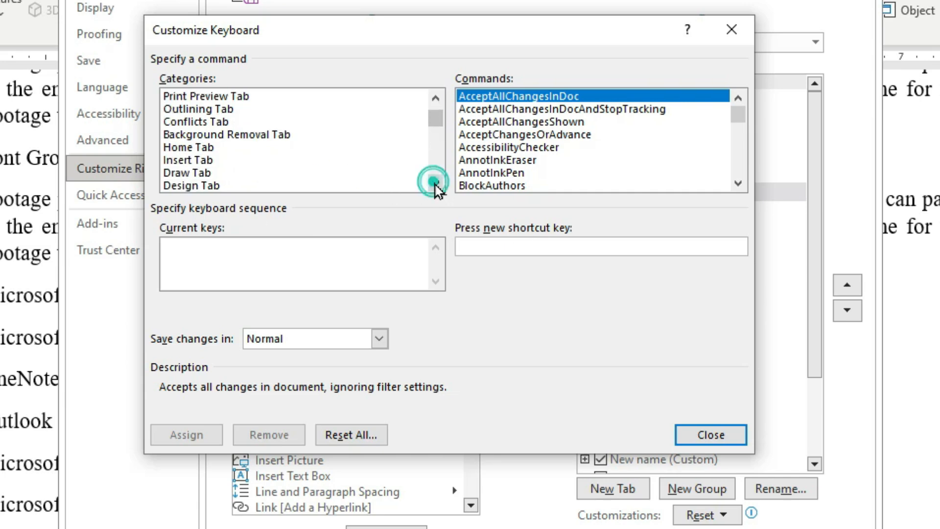
- In the Home Tab category, check the shortcuts assigned to Bold and BorderAll
{"action": "left_click", "coordinate": [184, 149]}
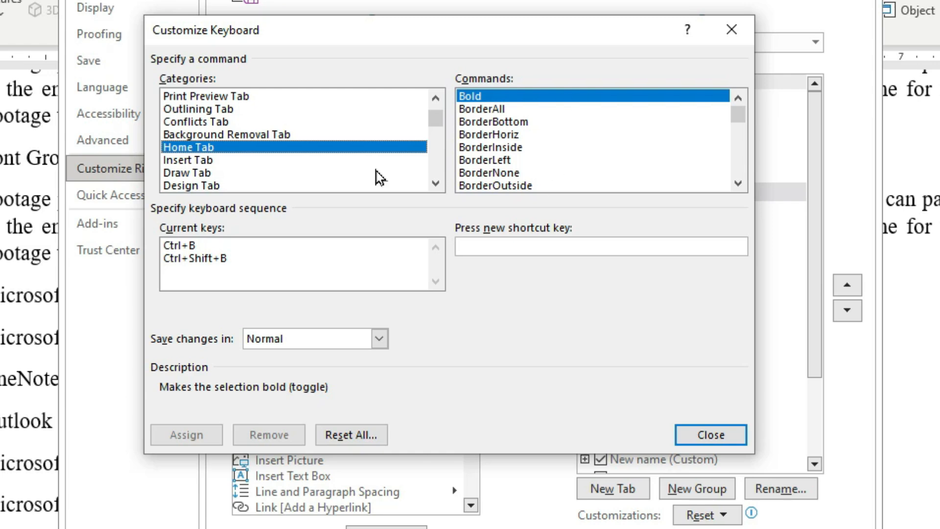
{"action": "left_click", "coordinate": [521, 96]}
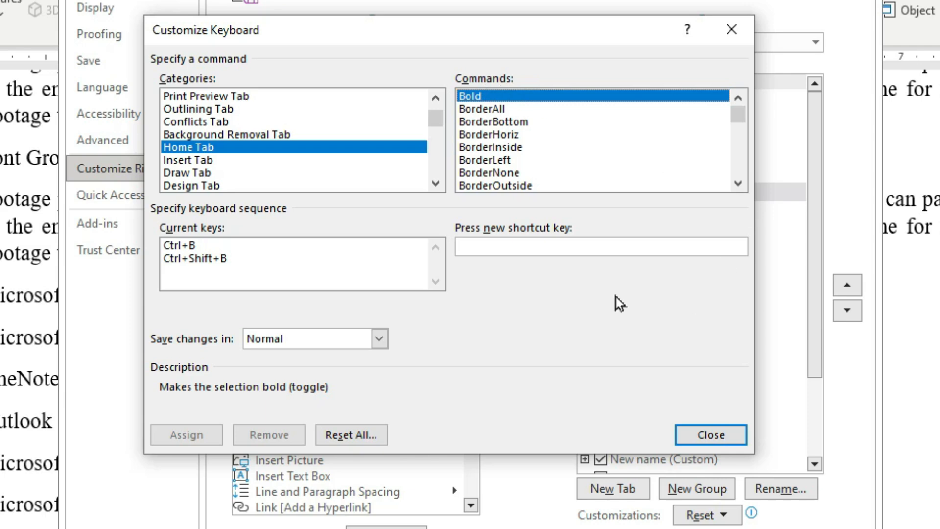
{"action": "left_click", "coordinate": [481, 109]}
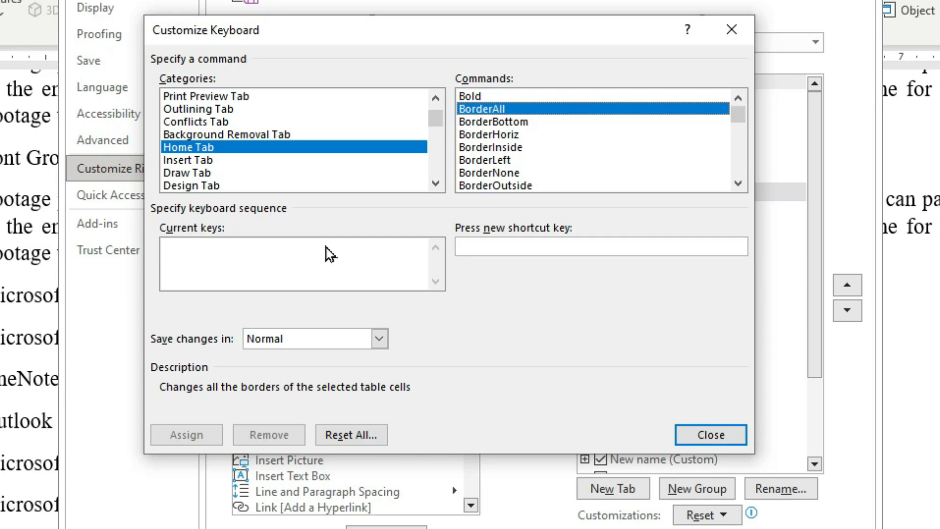
- Scroll the Commands list and select ClearAllFormatting, which has no shortcut yet
{"action": "left_click", "coordinate": [738, 184]}
{"action": "left_click", "coordinate": [738, 184]}
{"action": "left_click", "coordinate": [738, 183]}
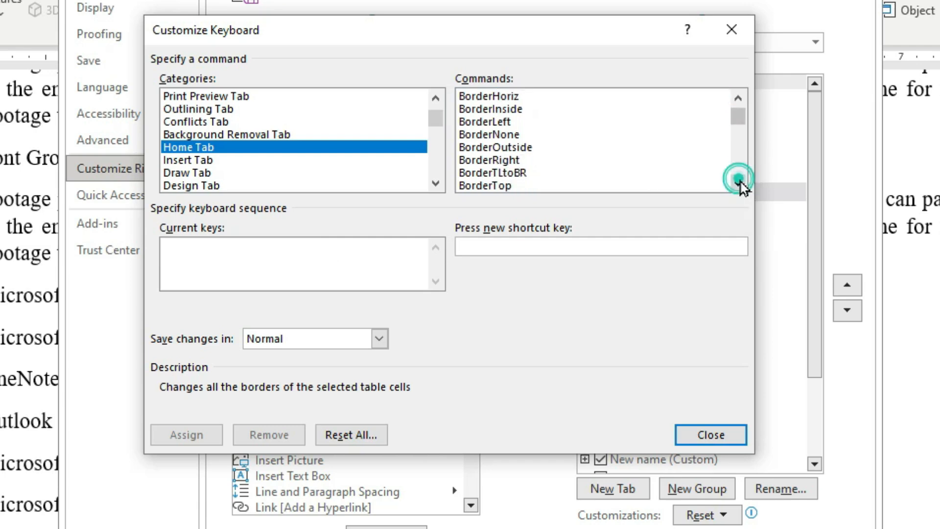
{"action": "double_click", "coordinate": [738, 183]}
{"action": "double_click", "coordinate": [738, 183]}
{"action": "double_click", "coordinate": [738, 184]}
{"action": "triple_click", "coordinate": [738, 183]}
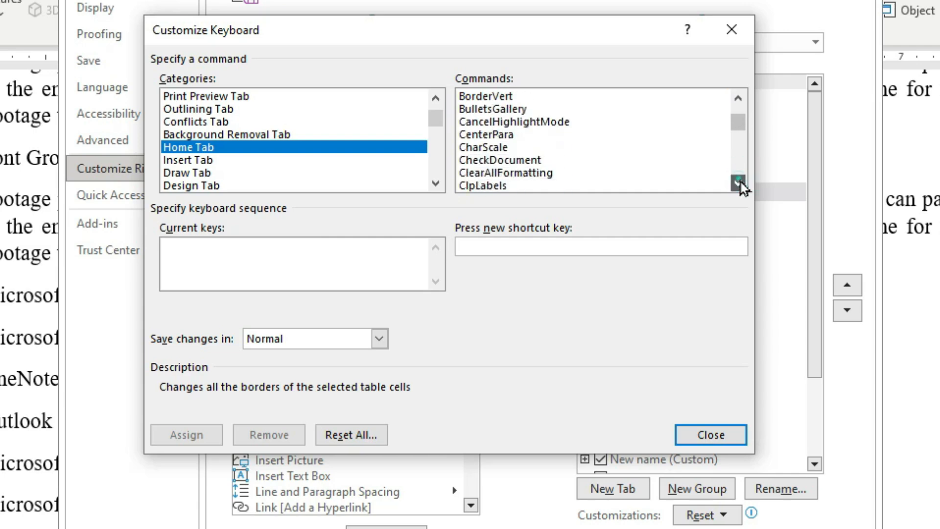
{"action": "left_click", "coordinate": [738, 183]}
{"action": "left_click", "coordinate": [738, 183]}
{"action": "left_click", "coordinate": [486, 148]}
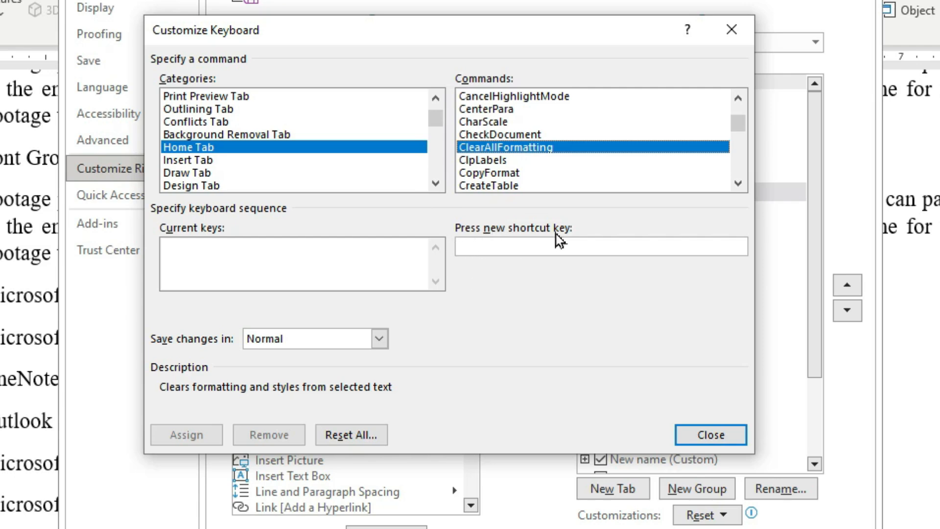
- Assign Alt+Ctrl+F to ClearAllFormatting, after first trying Ctrl+Shift+P
{"action": "left_click", "coordinate": [572, 248]}
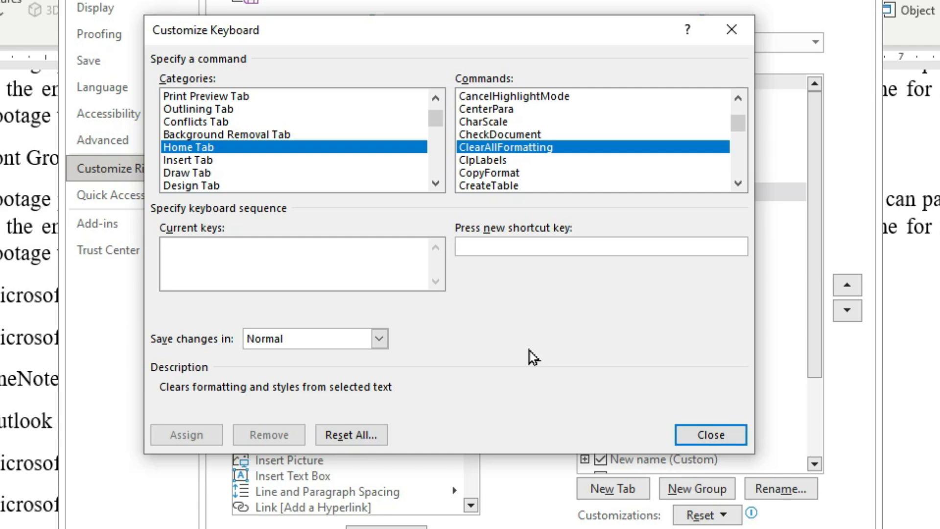
{"action": "key", "text": "ctrl+shift+p"}
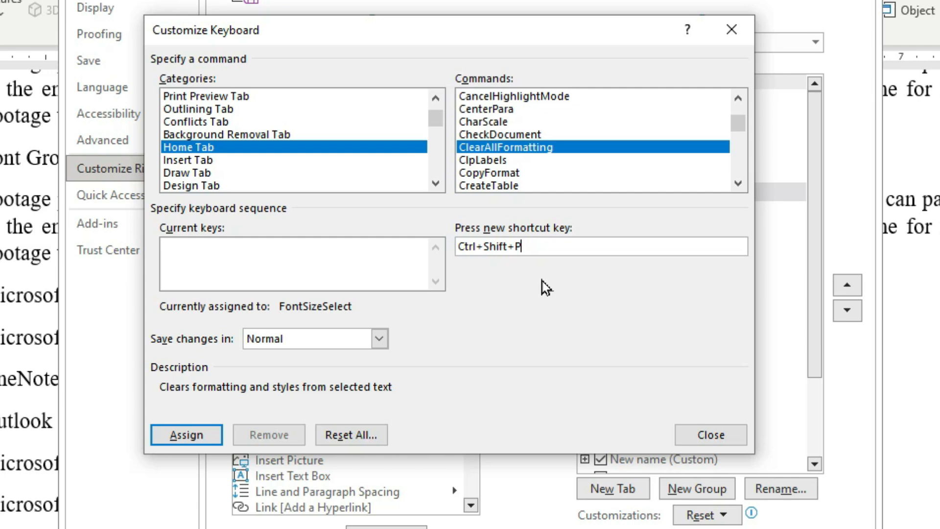
{"action": "key", "text": "ctrl+alt+f"}
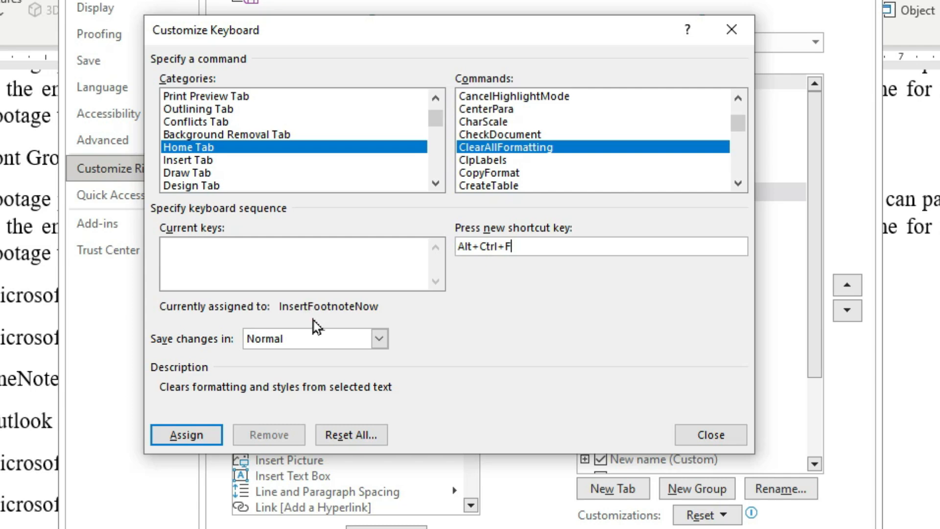
{"action": "left_click", "coordinate": [197, 437]}
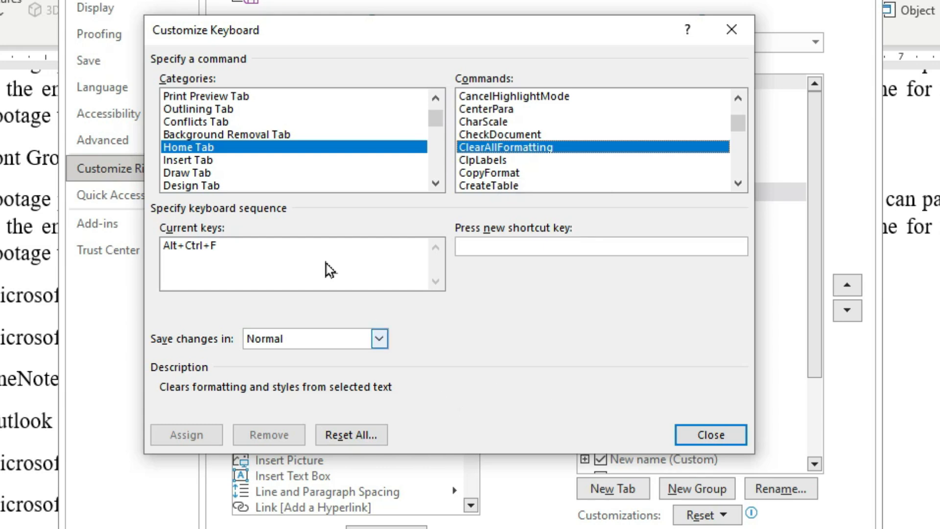
- Select TableSort in the Commands list and assign it Alt+Ctrl+S, taking it from DocSplit
{"action": "left_click", "coordinate": [738, 184]}
{"action": "left_click", "coordinate": [738, 184]}
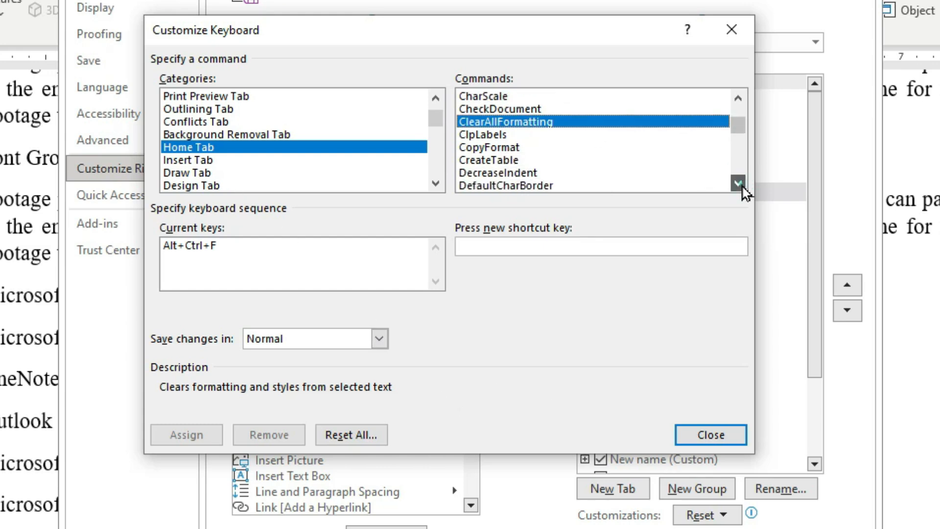
{"action": "left_click", "coordinate": [738, 184]}
{"action": "left_click", "coordinate": [738, 183]}
{"action": "left_click", "coordinate": [738, 183]}
{"action": "left_click", "coordinate": [738, 183]}
{"action": "left_click", "coordinate": [738, 184]}
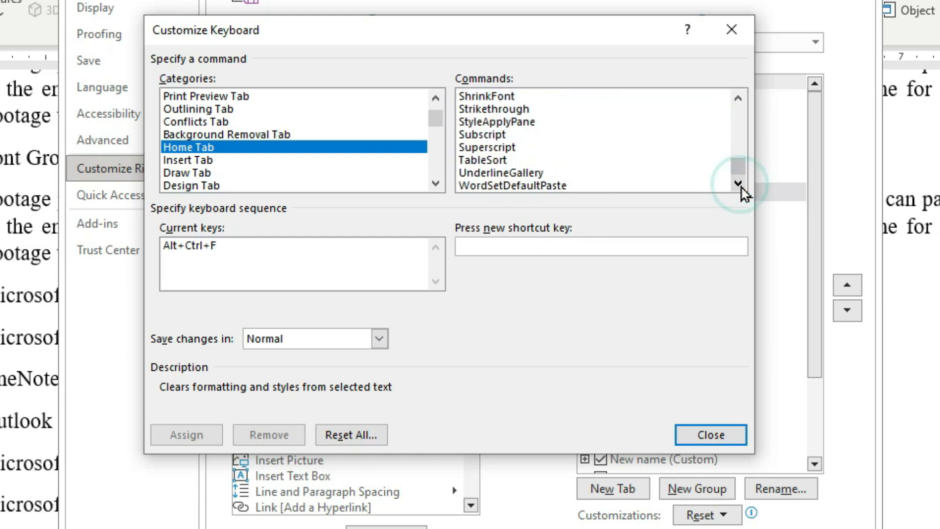
{"action": "left_click", "coordinate": [481, 161]}
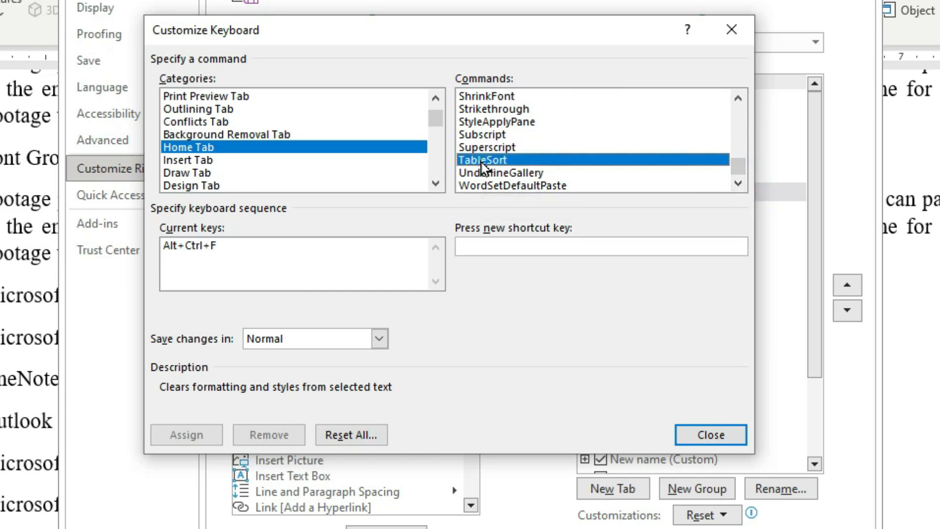
{"action": "left_click", "coordinate": [505, 242]}
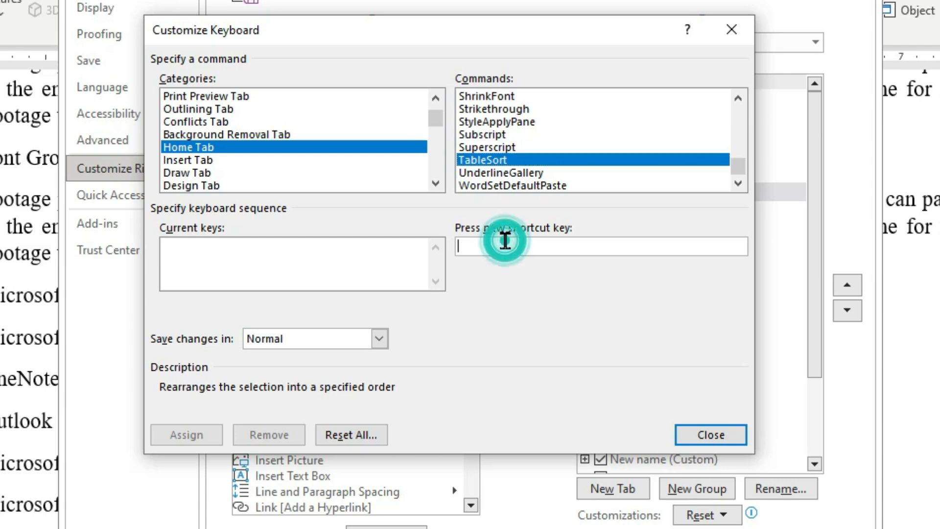
{"action": "key", "text": "ctrl+alt+s"}
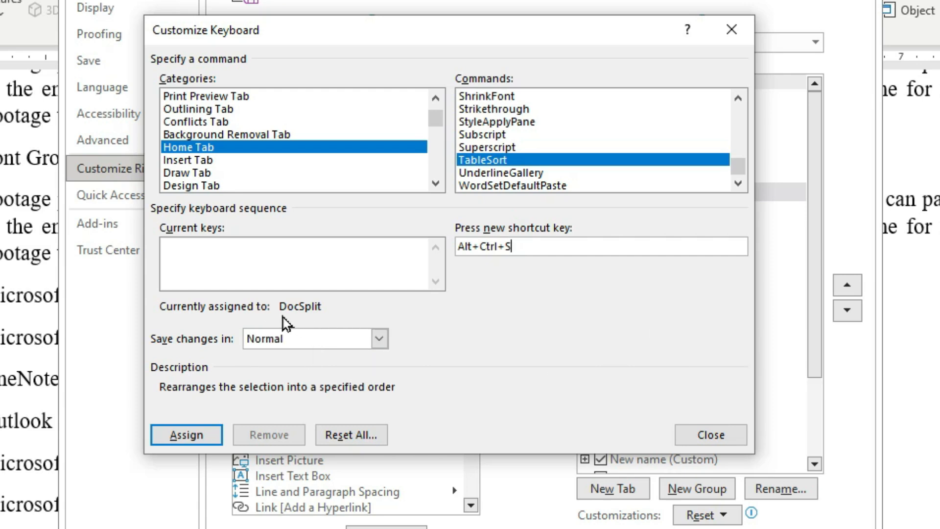
{"action": "left_click", "coordinate": [187, 435]}
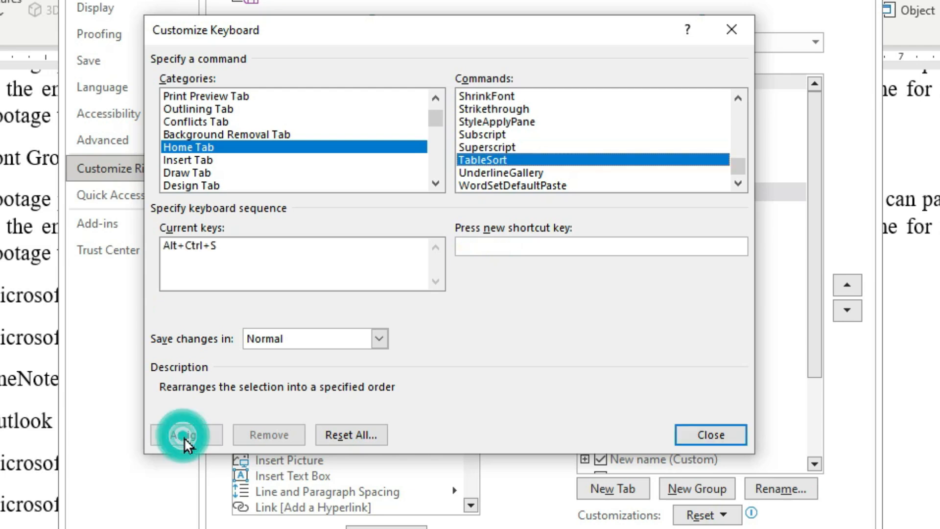
- Select InsertSymbol in the Insert Tab category and assign it Alt+Y
{"action": "left_click", "coordinate": [190, 160]}
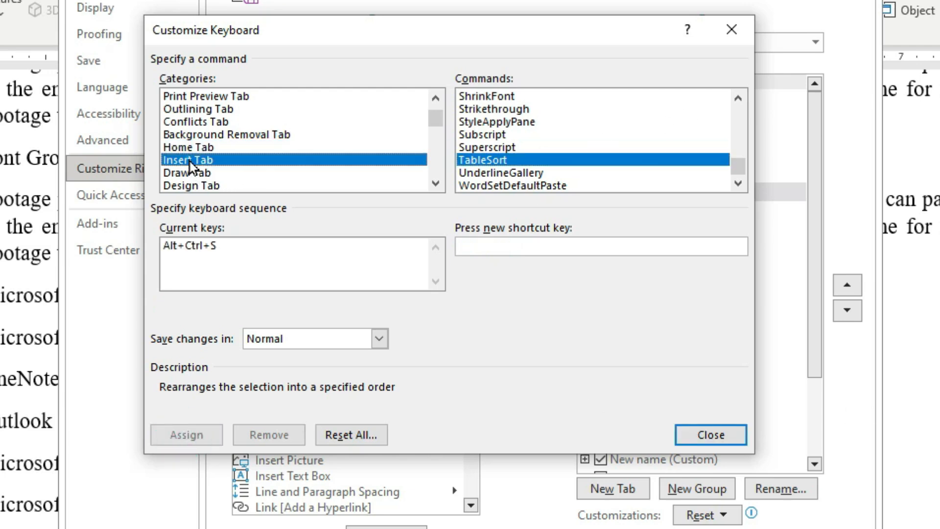
{"action": "left_click", "coordinate": [738, 183]}
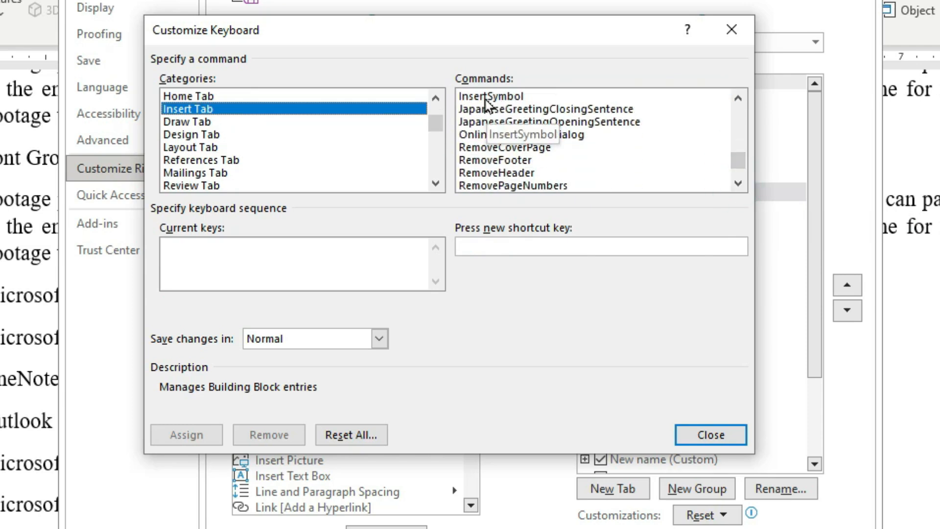
{"action": "left_click", "coordinate": [492, 99]}
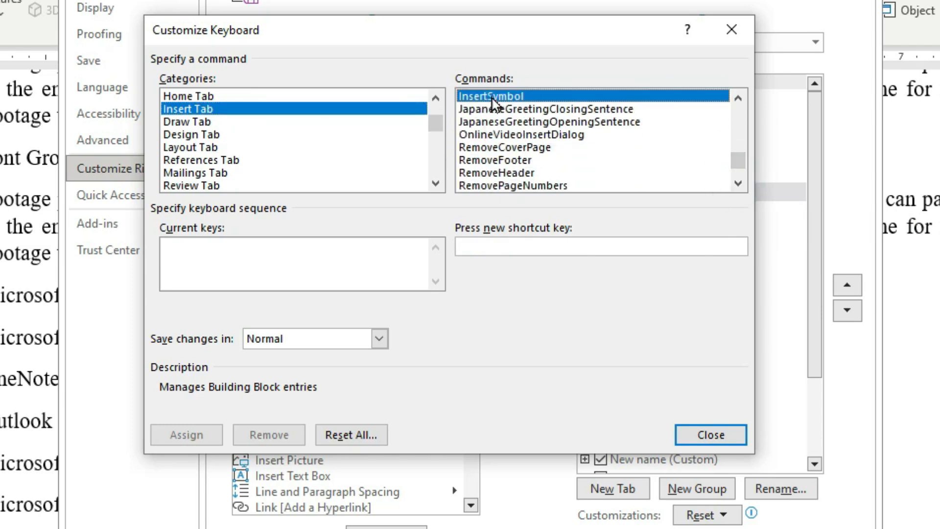
{"action": "left_click", "coordinate": [492, 246]}
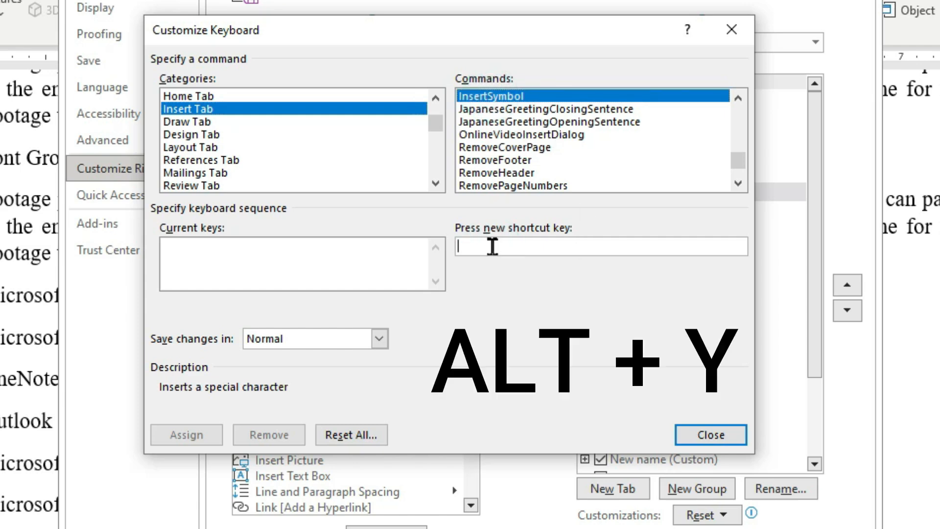
{"action": "key", "text": "alt+y"}
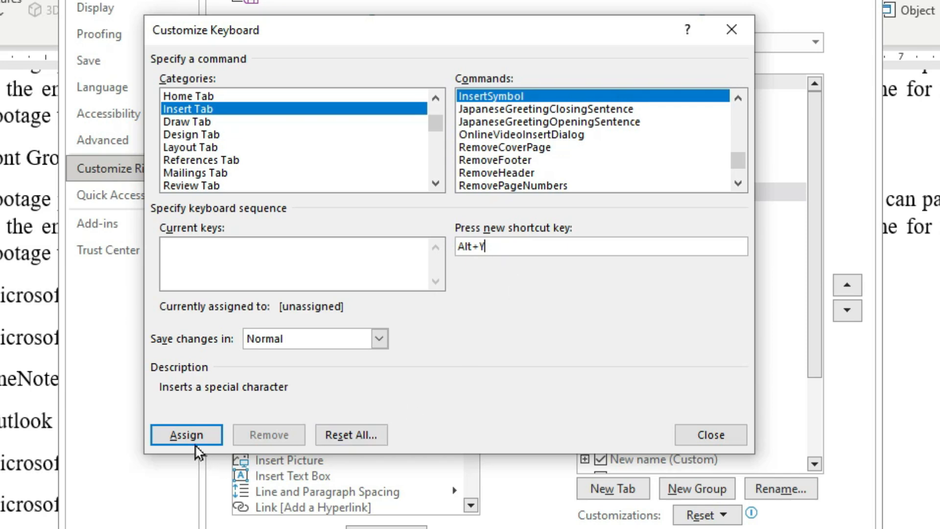
{"action": "left_click", "coordinate": [187, 437]}
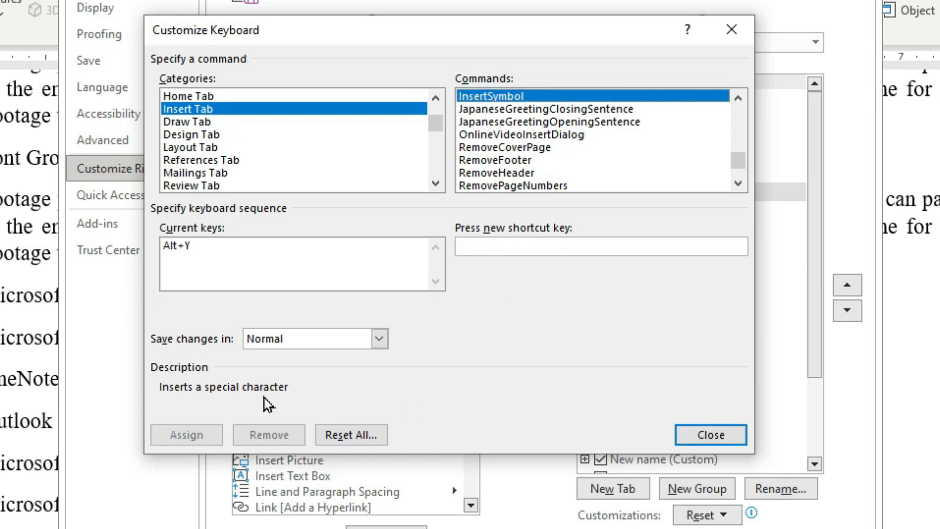
- Close Customize Keyboard and Word Options, then return to the document top on the Home tab
{"action": "left_click", "coordinate": [707, 441]}
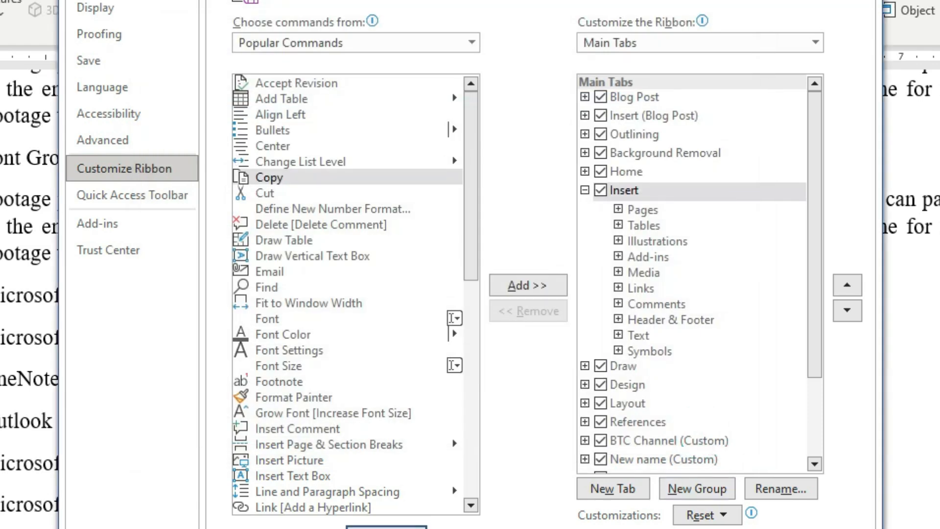
{"action": "left_click", "coordinate": [386, 527]}
{"action": "left_click", "coordinate": [373, 380]}
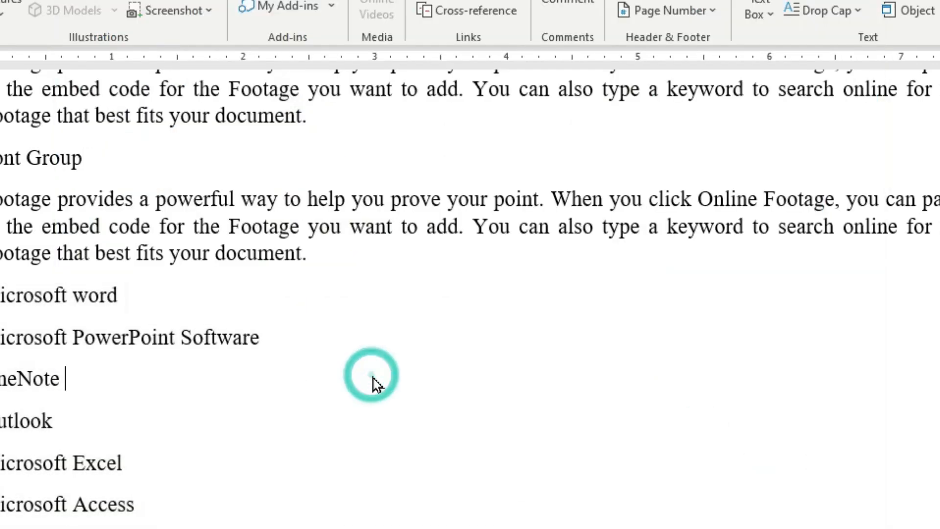
{"action": "key", "text": "ctrl+Home"}
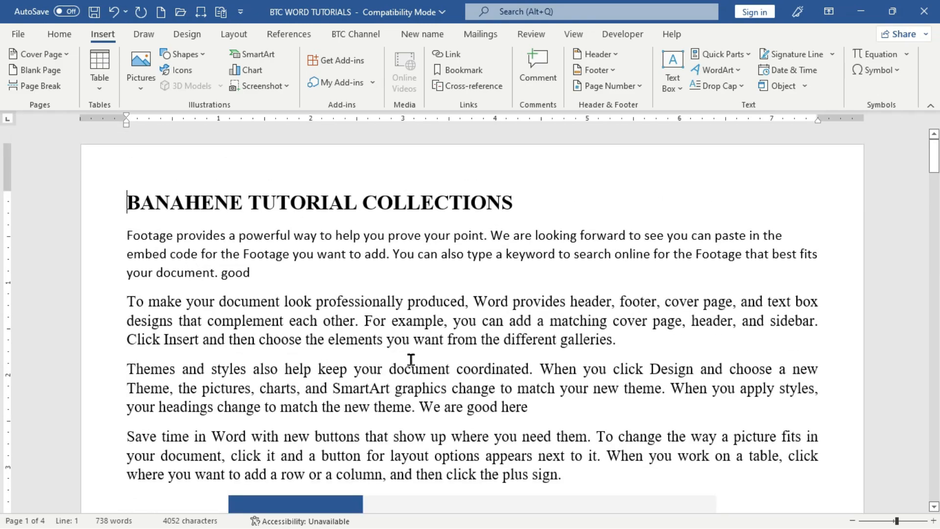
{"action": "left_click", "coordinate": [59, 34]}
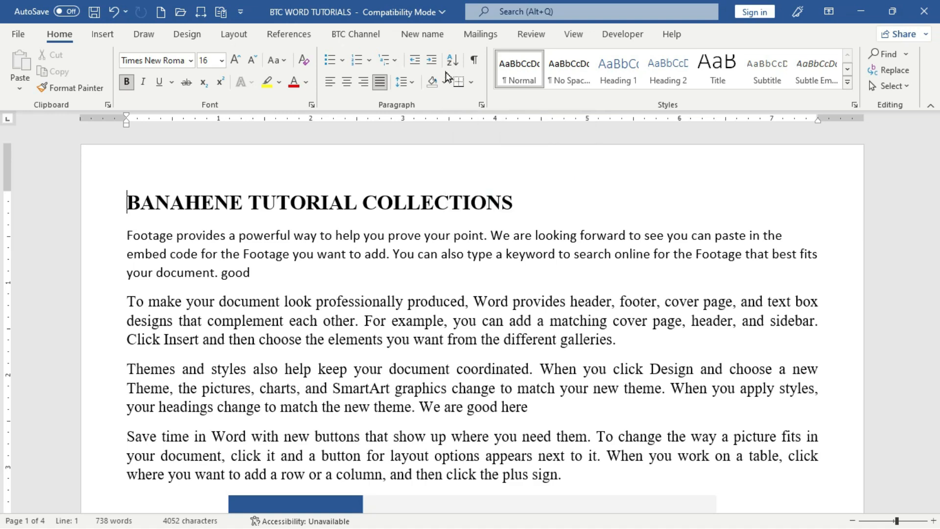
- Check that the Insert tab's Symbol menu now lists the Alt+Y shortcut for More Symbols
{"action": "left_click", "coordinate": [103, 35]}
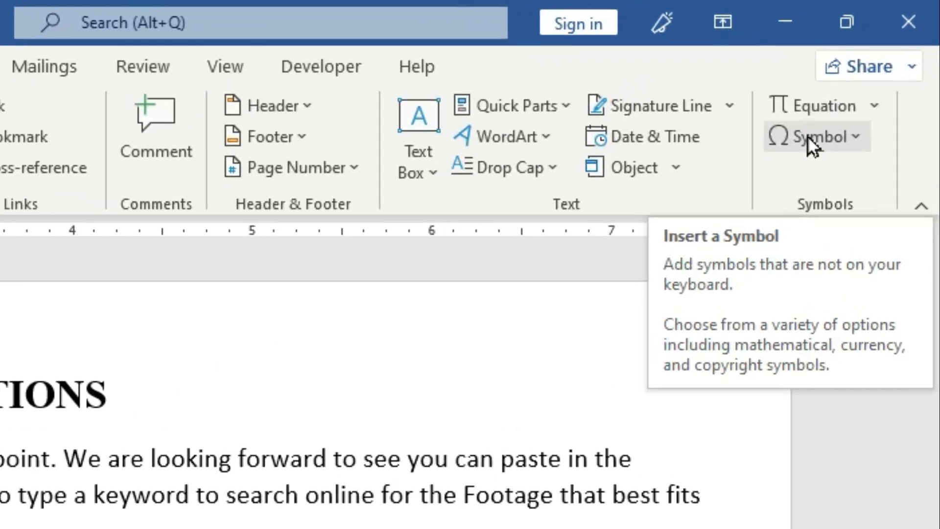
{"action": "left_click", "coordinate": [865, 142]}
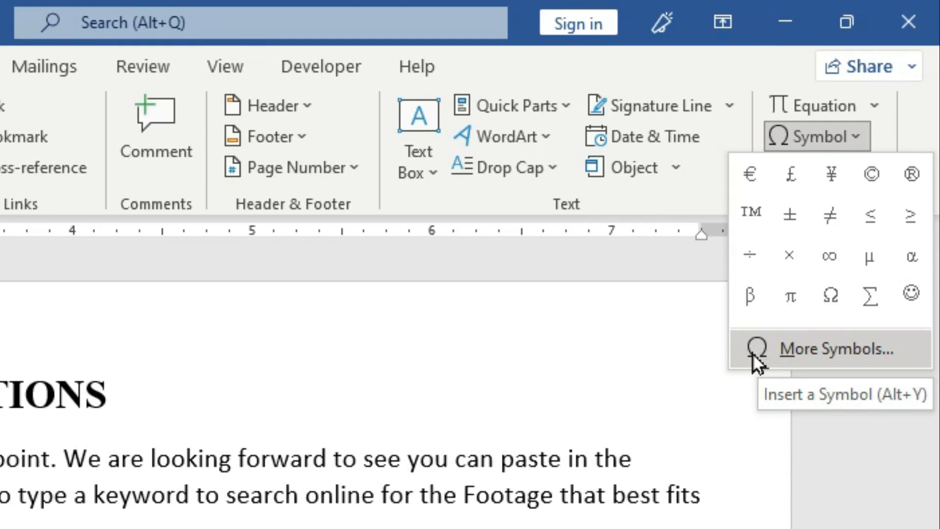
{"action": "left_click", "coordinate": [338, 378]}
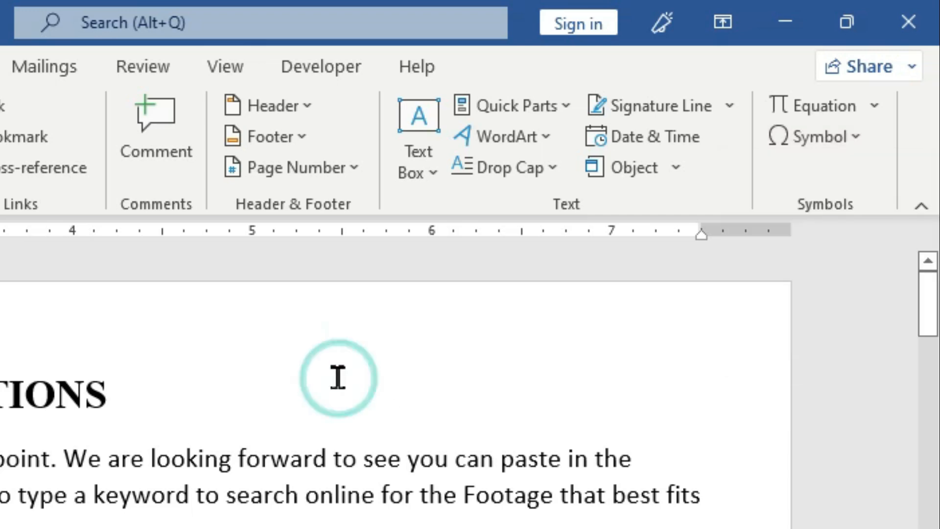
- Make the first body paragraph bold, italic, a size larger and red
{"action": "left_click_drag", "start_coordinate": [126, 236], "coordinate": [128, 280]}
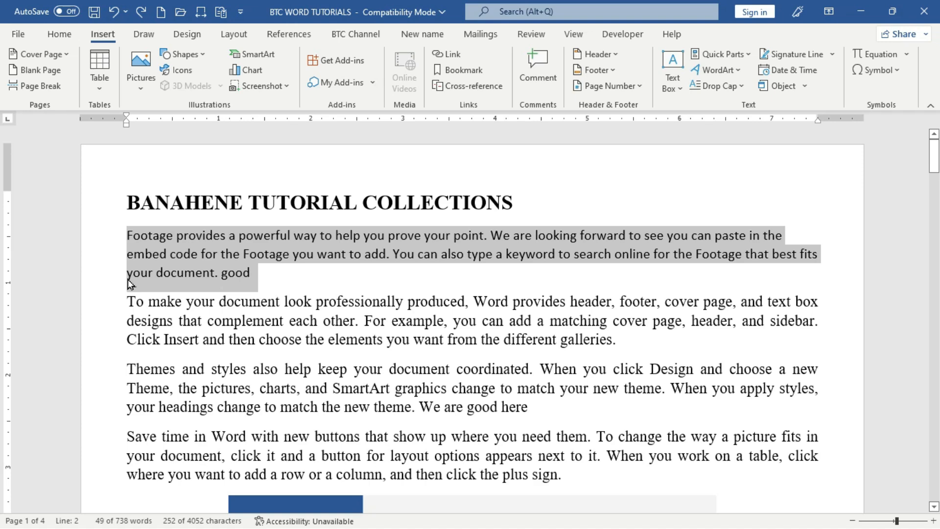
{"action": "key", "text": "ctrl+b"}
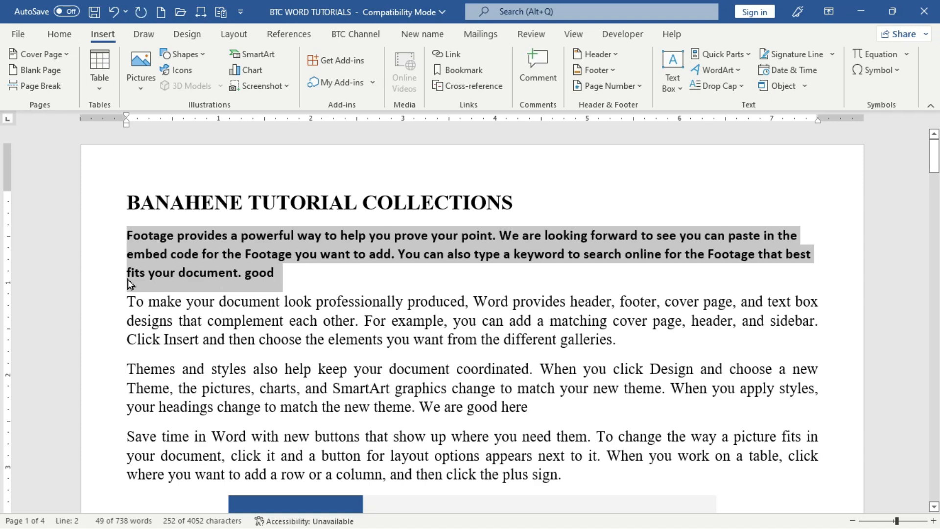
{"action": "key", "text": "ctrl+i"}
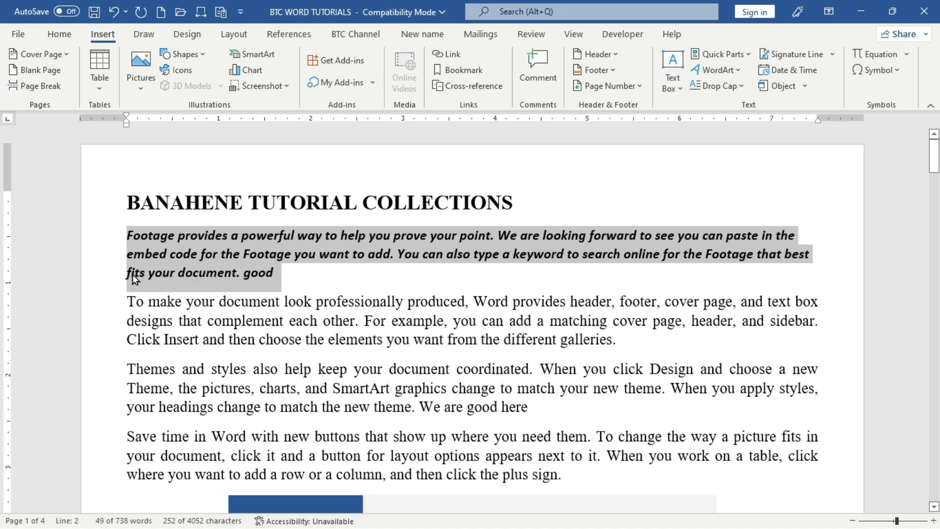
{"action": "key", "text": "ctrl+shift+period"}
{"action": "key", "text": "ctrl+shift+period"}
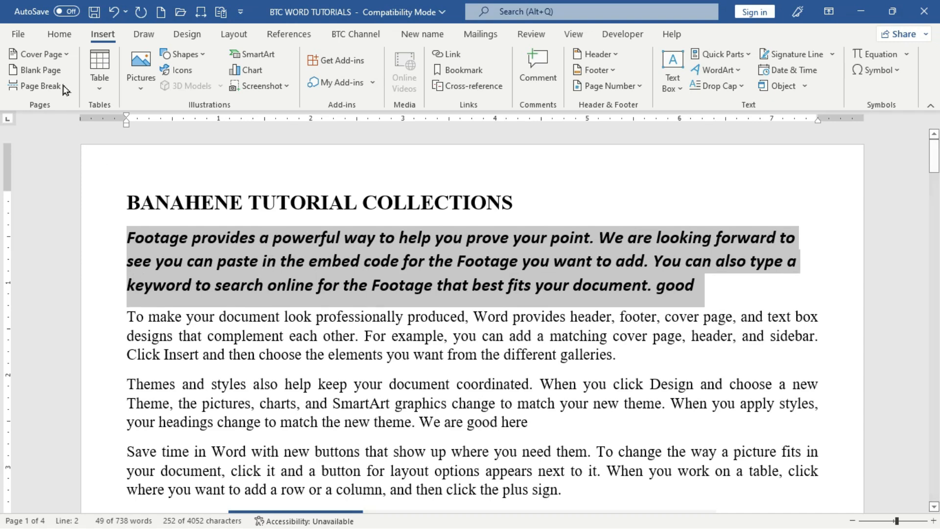
{"action": "left_click", "coordinate": [60, 35]}
{"action": "left_click", "coordinate": [292, 83]}
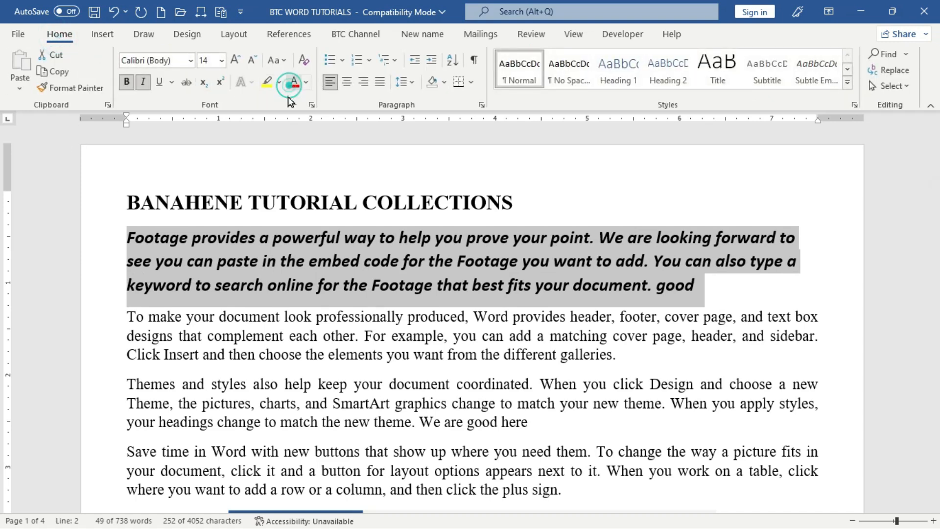
{"action": "left_click", "coordinate": [184, 385]}
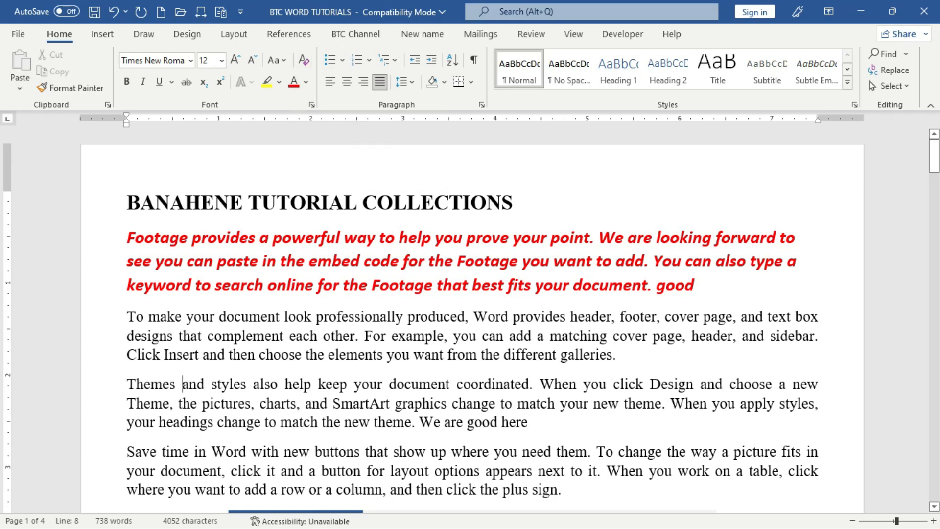
- Select the whole red paragraph and clear all its formatting with the custom shortcut
{"action": "left_click", "coordinate": [269, 262]}
{"action": "triple_click", "coordinate": [275, 269]}
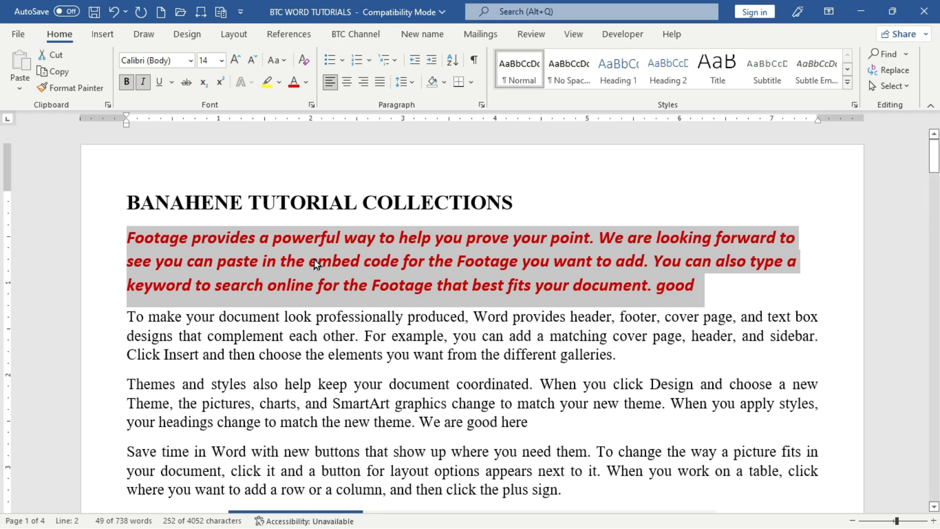
{"action": "key", "text": "ctrl+space"}
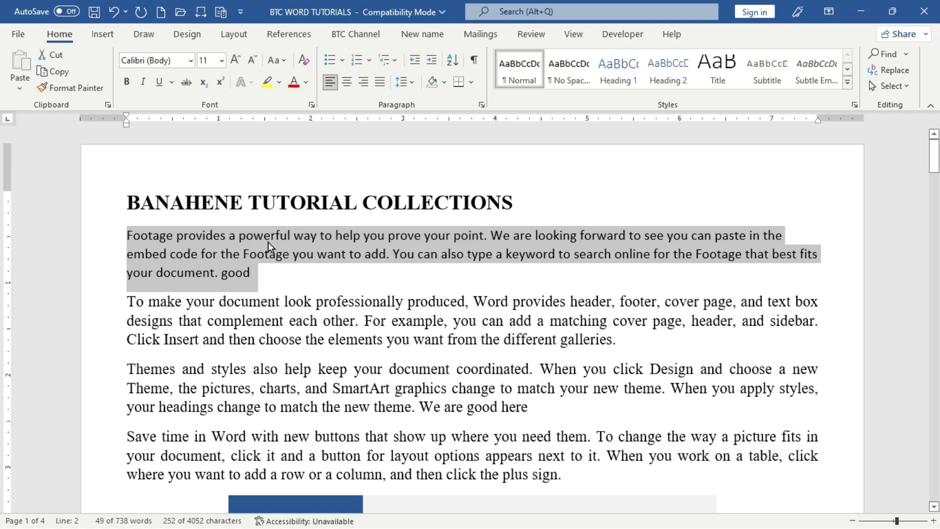
- Sort the six program names in the page-2 list in descending order
{"action": "scroll", "coordinate": [277, 279], "scroll_direction": "down", "scroll_amount": 10}
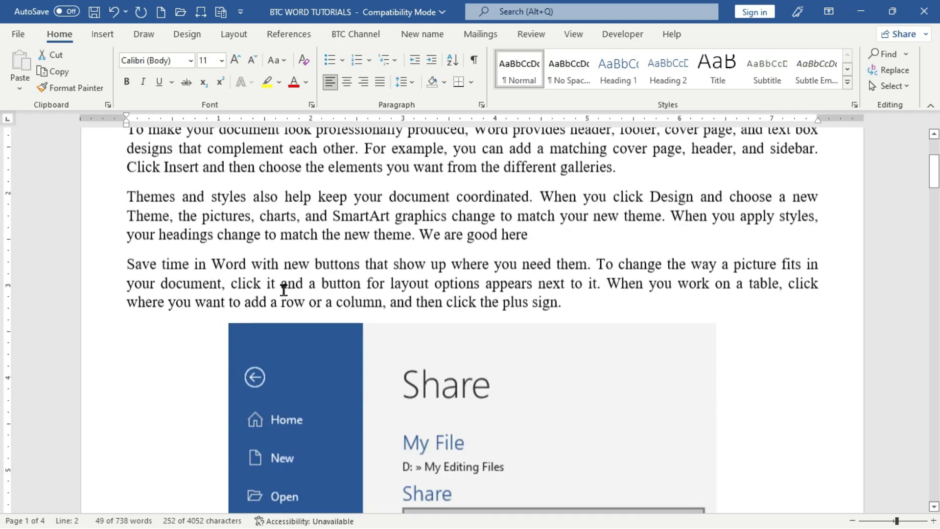
{"action": "scroll", "coordinate": [284, 291], "scroll_direction": "down", "scroll_amount": 8}
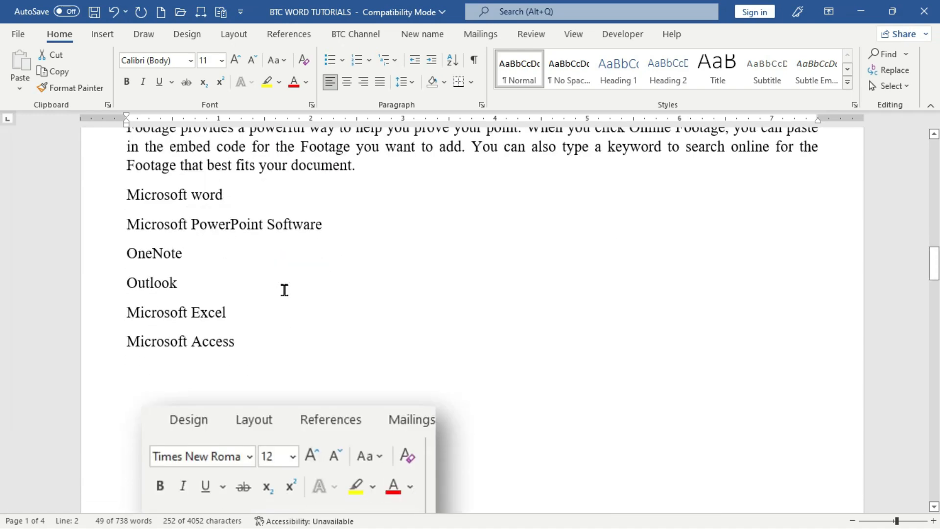
{"action": "left_click_drag", "start_coordinate": [98, 196], "coordinate": [130, 346]}
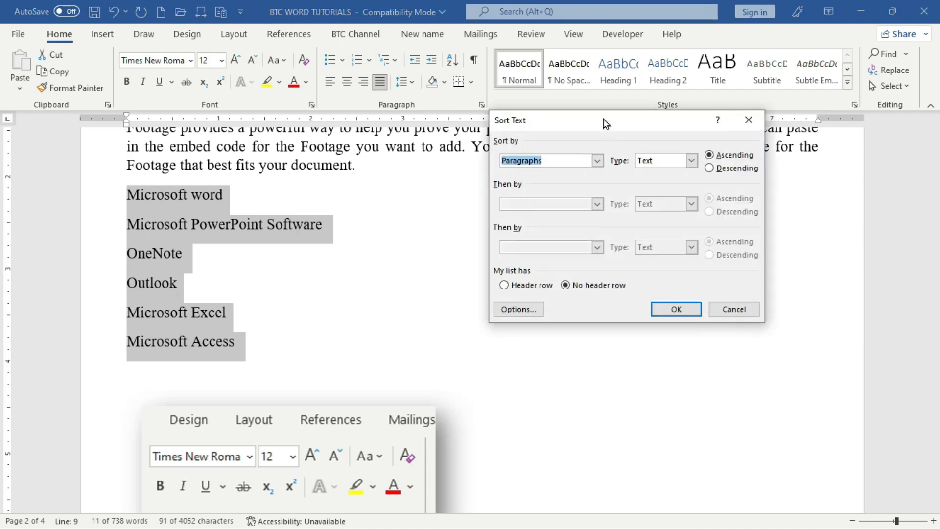
{"action": "left_click_drag", "start_coordinate": [608, 118], "coordinate": [587, 201]}
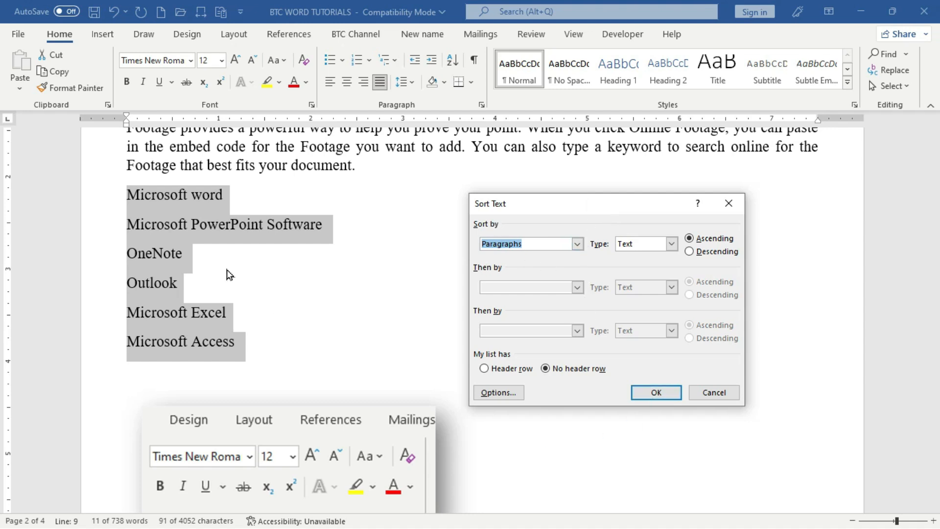
{"action": "left_click", "coordinate": [712, 253]}
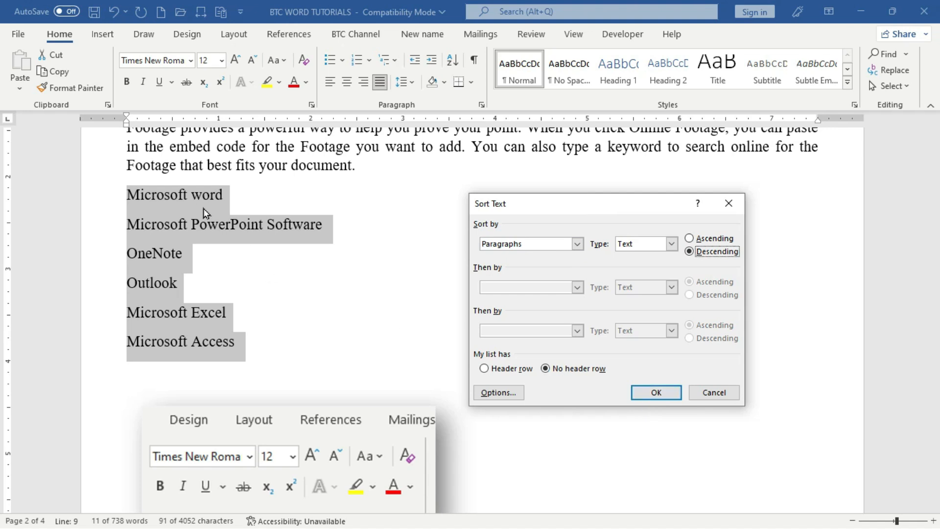
{"action": "left_click", "coordinate": [651, 391]}
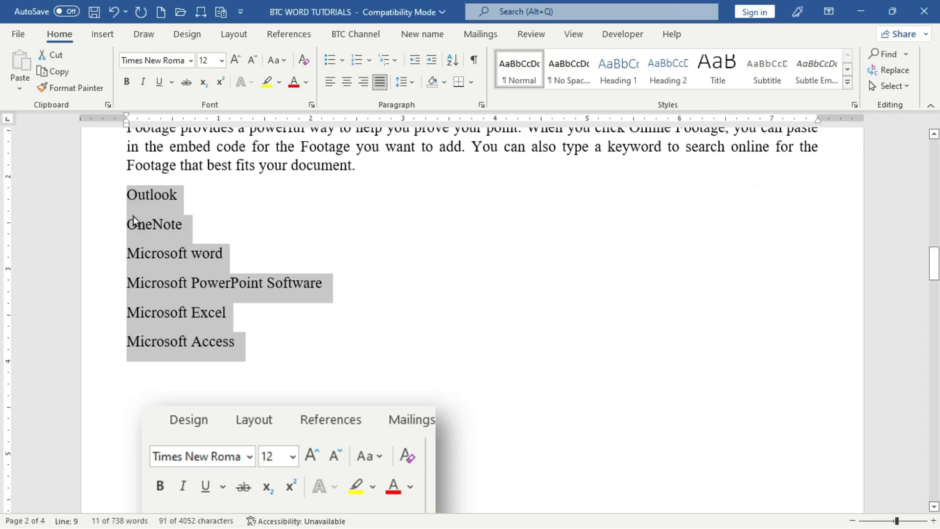
{"action": "left_click", "coordinate": [403, 264]}
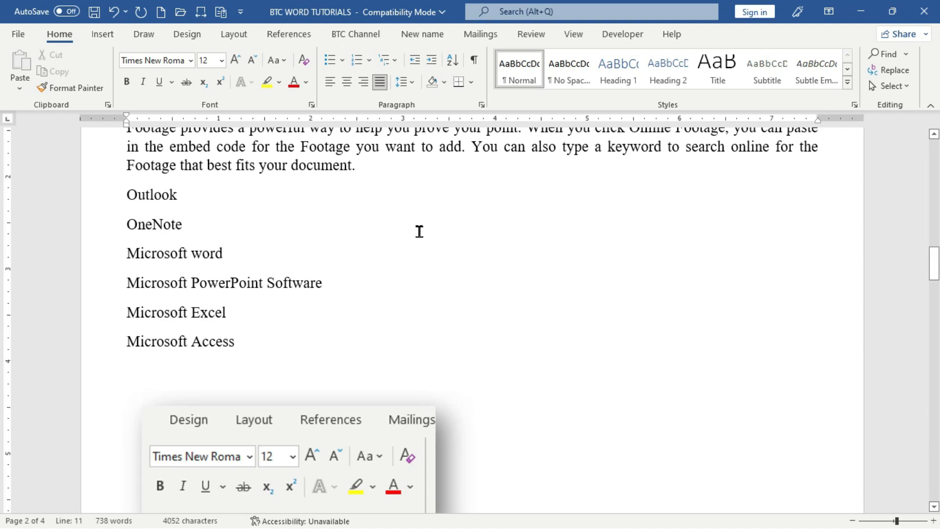
- Insert the LB Bar symbol ℔ after 'Microsoft word' from the Symbol dialog
{"action": "key", "text": "alt+i"}
{"action": "key", "text": "s"}
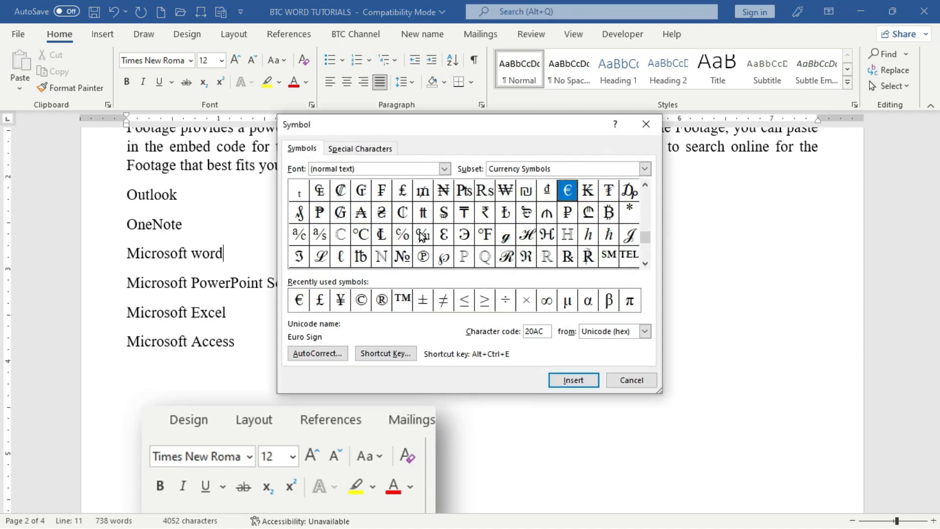
{"action": "left_click_drag", "start_coordinate": [391, 129], "coordinate": [548, 134]}
{"action": "left_click", "coordinate": [518, 263]}
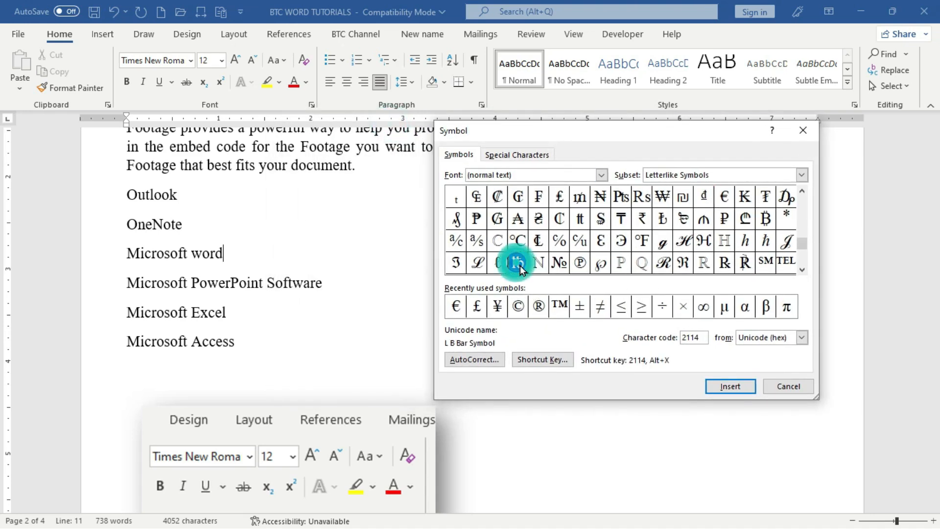
{"action": "left_click", "coordinate": [731, 387]}
{"action": "left_click", "coordinate": [733, 392]}
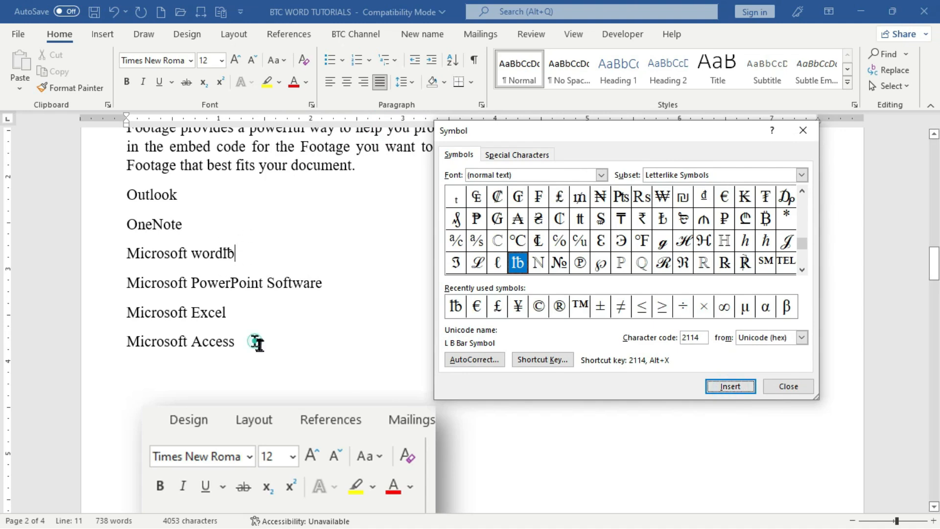
- Add Degree Celsius ℃ and Care Of ℅ on the empty line below Microsoft Access, then close the dialog
{"action": "left_click", "coordinate": [256, 370]}
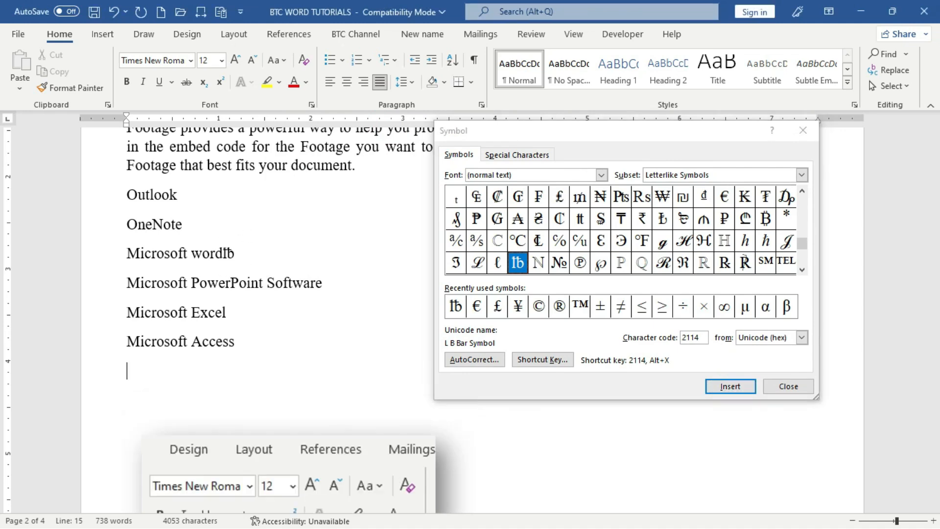
{"action": "left_click", "coordinate": [524, 245]}
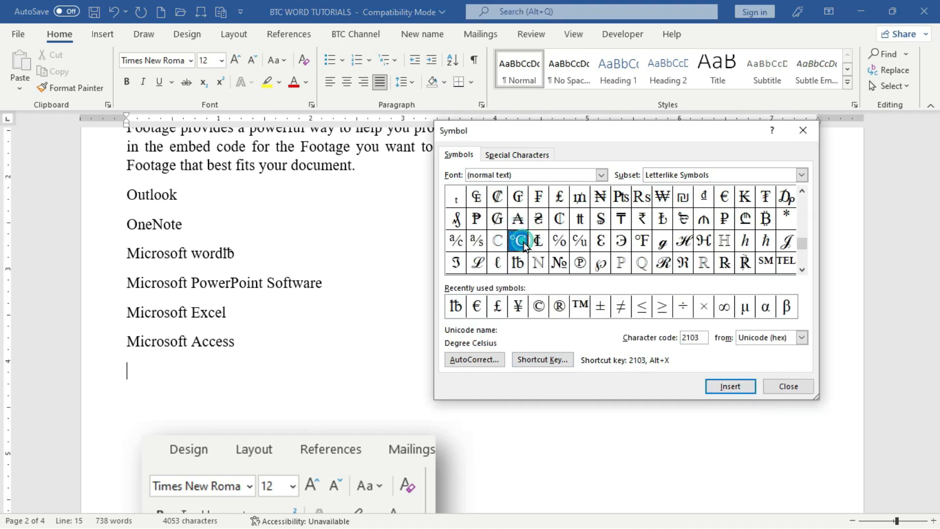
{"action": "left_click", "coordinate": [720, 387]}
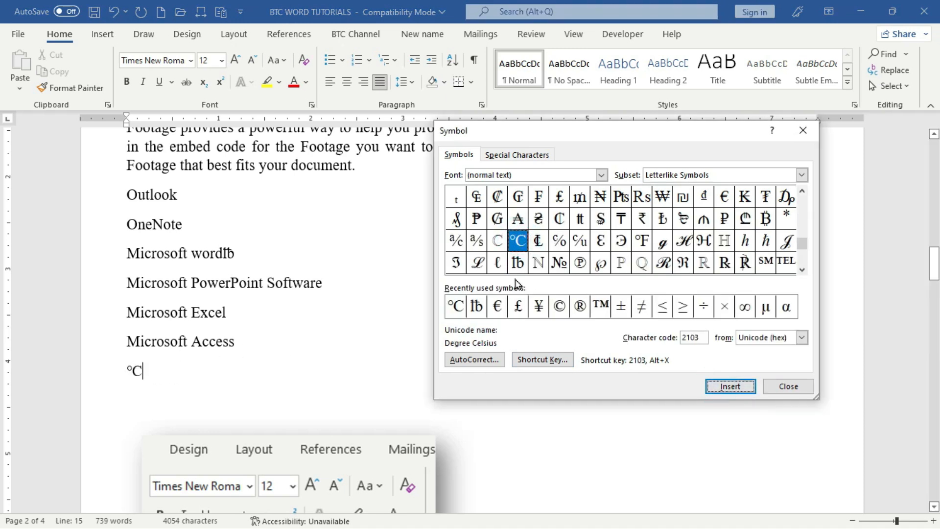
{"action": "left_click", "coordinate": [559, 241]}
{"action": "left_click", "coordinate": [716, 387]}
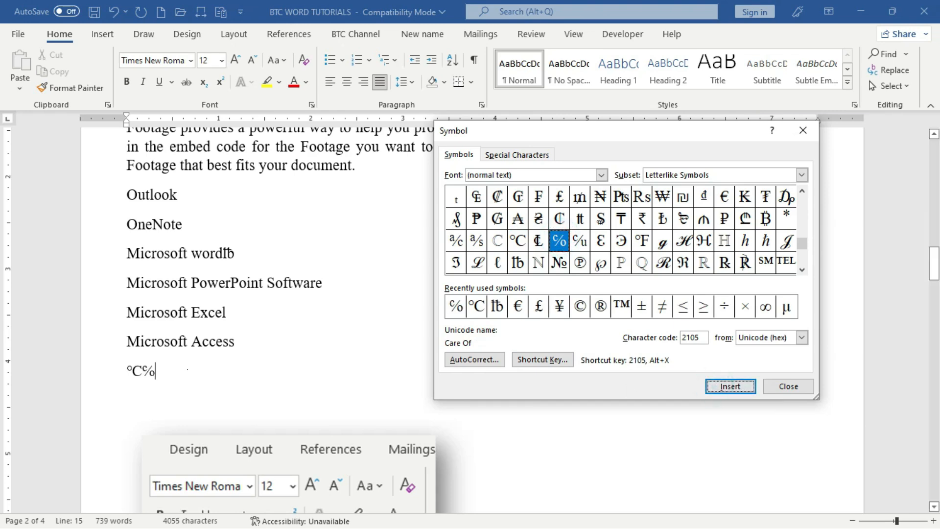
{"action": "left_click", "coordinate": [803, 130]}
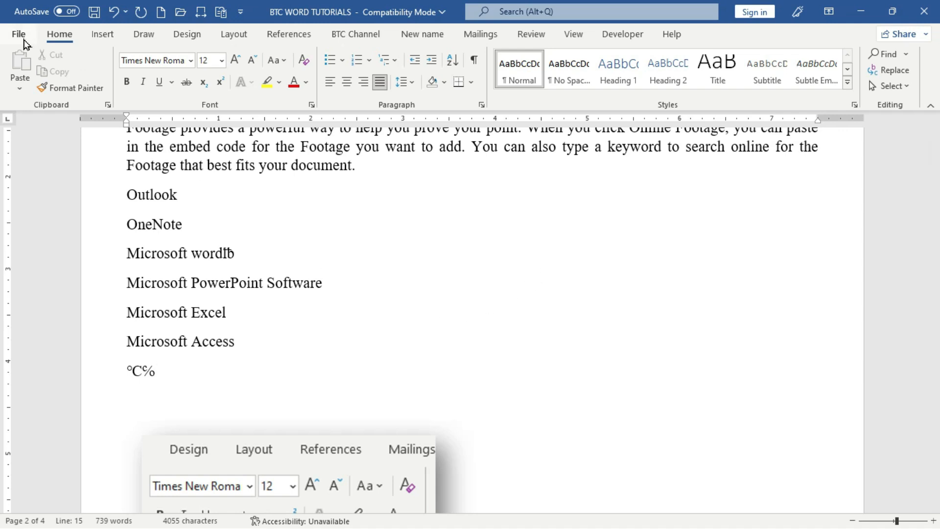
- In Customize Keyboard, remove the Alt+Y shortcut from the InsertSymbol command
{"action": "right_click", "coordinate": [241, 40]}
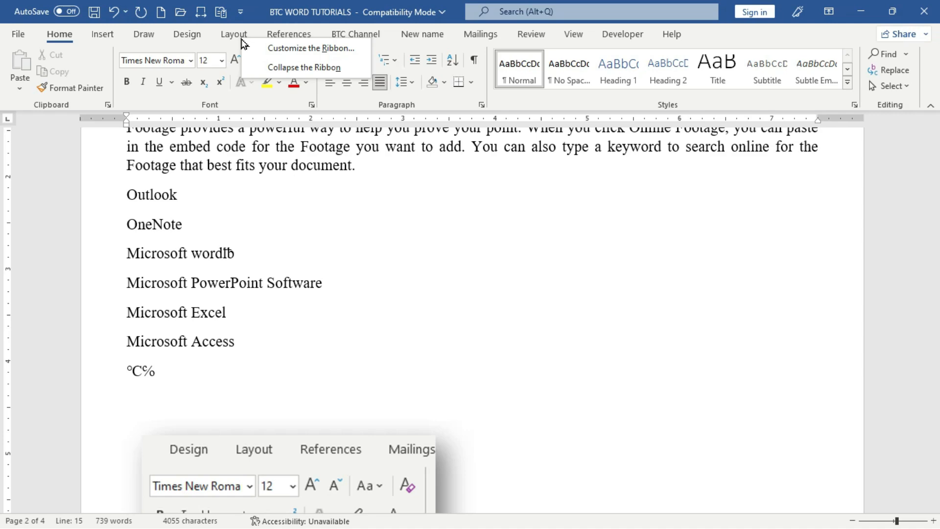
{"action": "left_click", "coordinate": [339, 51]}
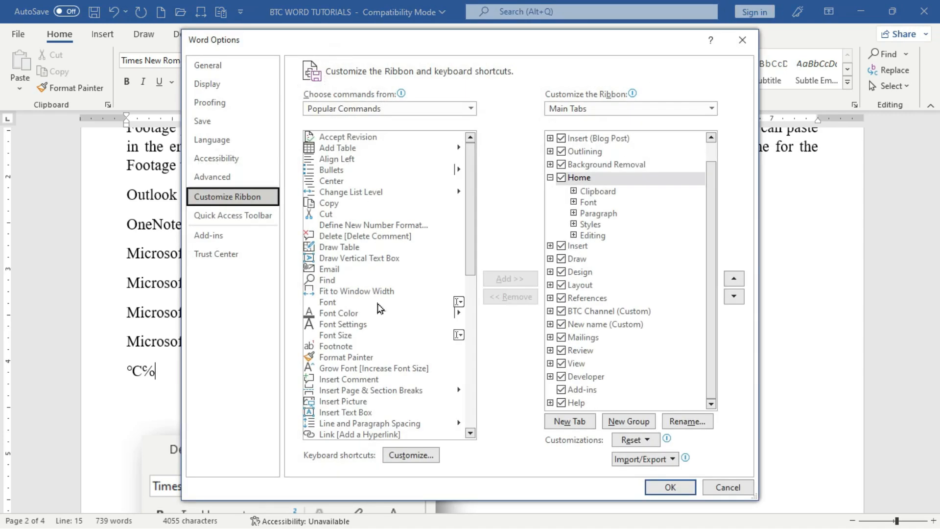
{"action": "left_click", "coordinate": [409, 460]}
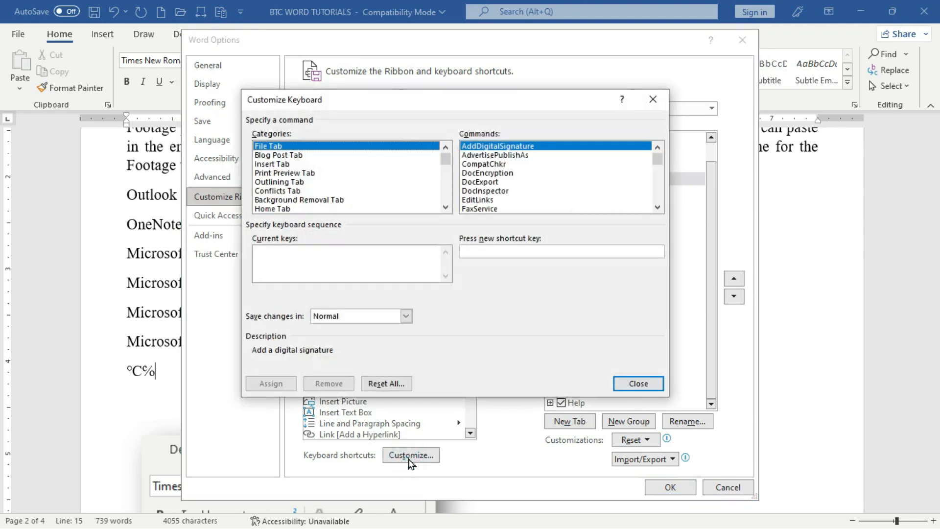
{"action": "left_click_drag", "start_coordinate": [320, 100], "coordinate": [320, 81]}
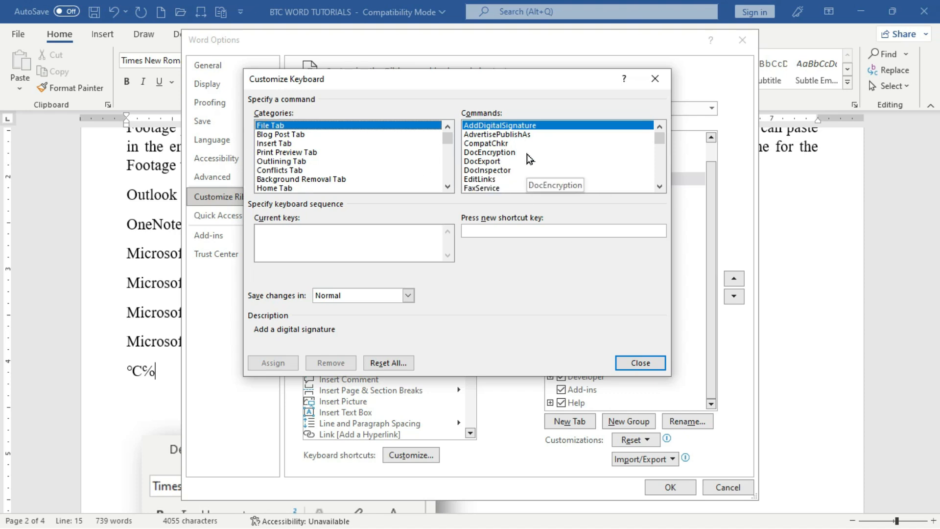
{"action": "left_click", "coordinate": [273, 147]}
{"action": "left_click", "coordinate": [660, 187]}
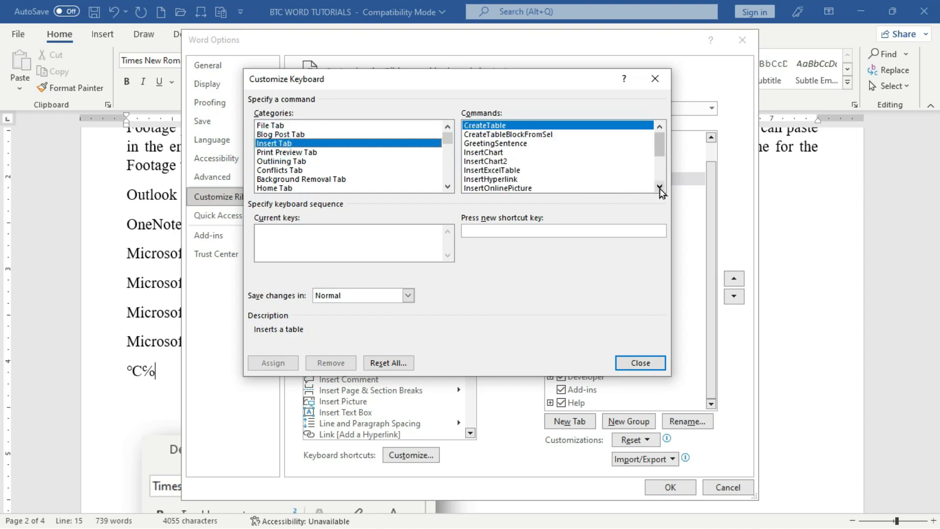
{"action": "left_click", "coordinate": [660, 187]}
{"action": "left_click", "coordinate": [660, 186]}
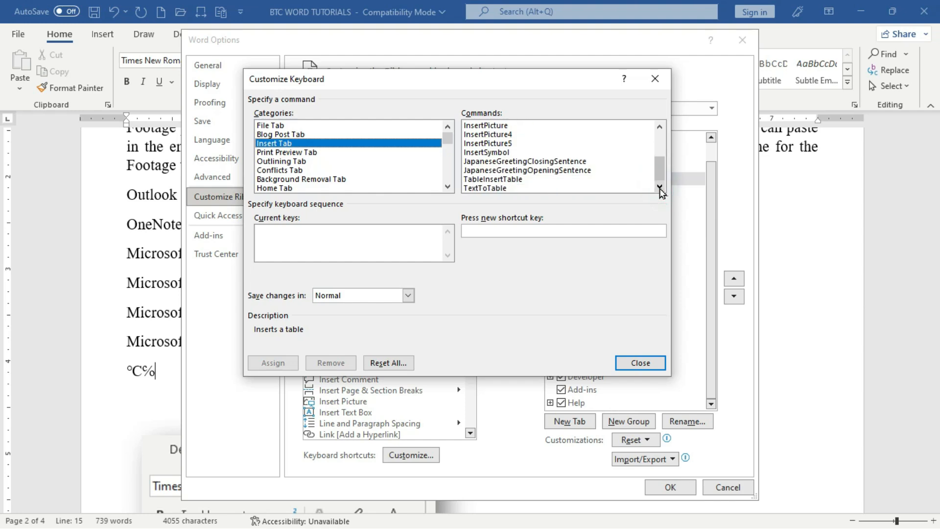
{"action": "left_click", "coordinate": [478, 153]}
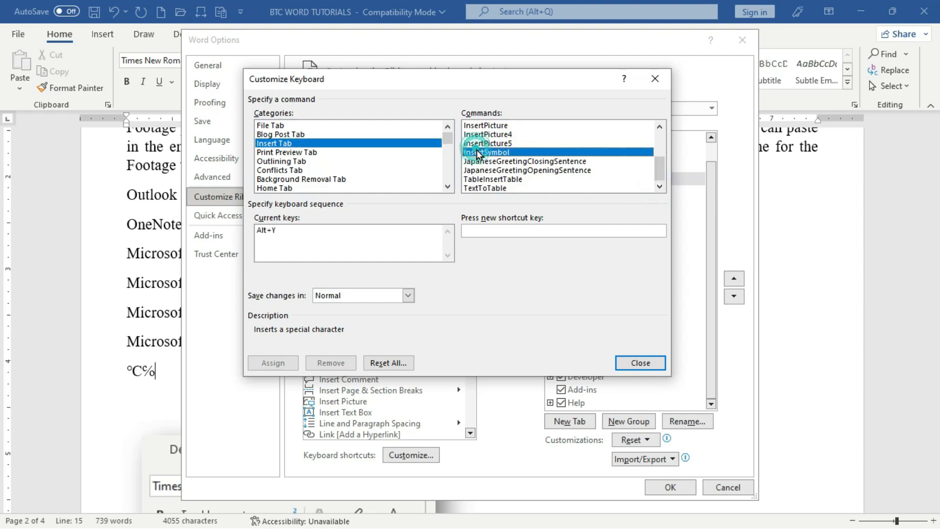
{"action": "left_click", "coordinate": [265, 231]}
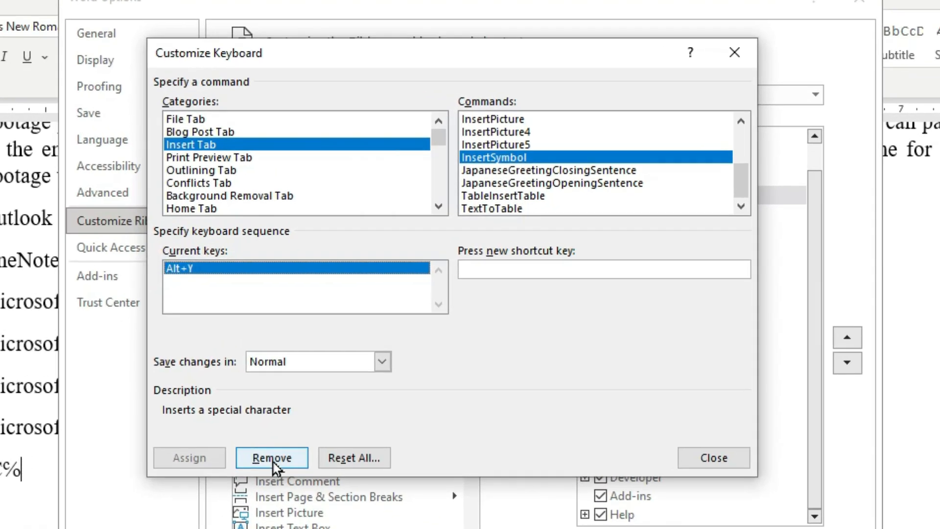
{"action": "left_click", "coordinate": [331, 364]}
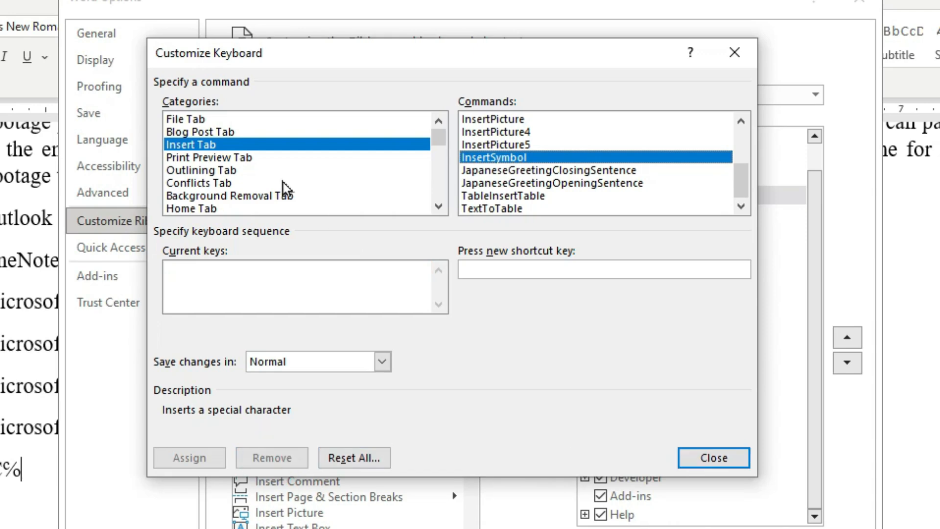
- Remove the Alt+Ctrl+F shortcut from the ClearAllFormatting command
{"action": "left_click", "coordinate": [438, 206]}
{"action": "left_click", "coordinate": [439, 206]}
{"action": "left_click", "coordinate": [438, 206]}
{"action": "left_click", "coordinate": [313, 171]}
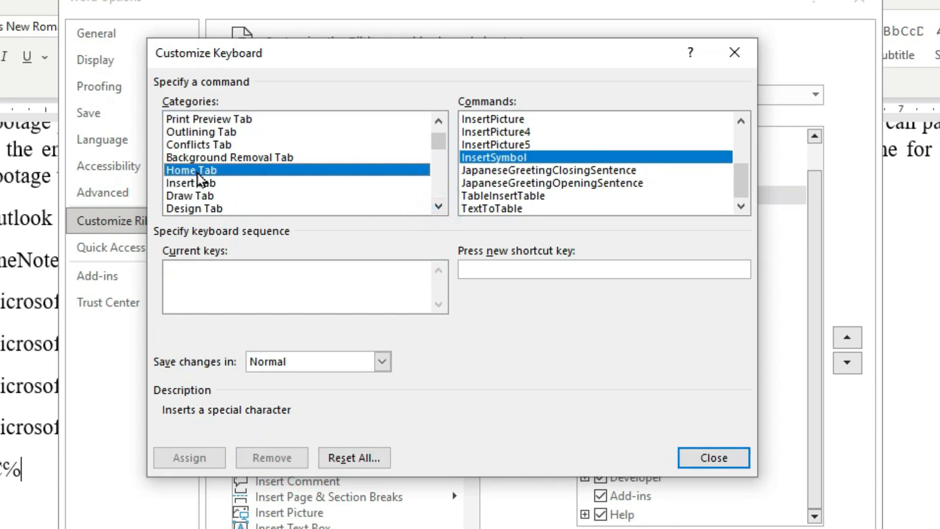
{"action": "left_click", "coordinate": [741, 206]}
{"action": "left_click", "coordinate": [741, 207]}
{"action": "left_click", "coordinate": [741, 207]}
{"action": "left_click", "coordinate": [741, 206]}
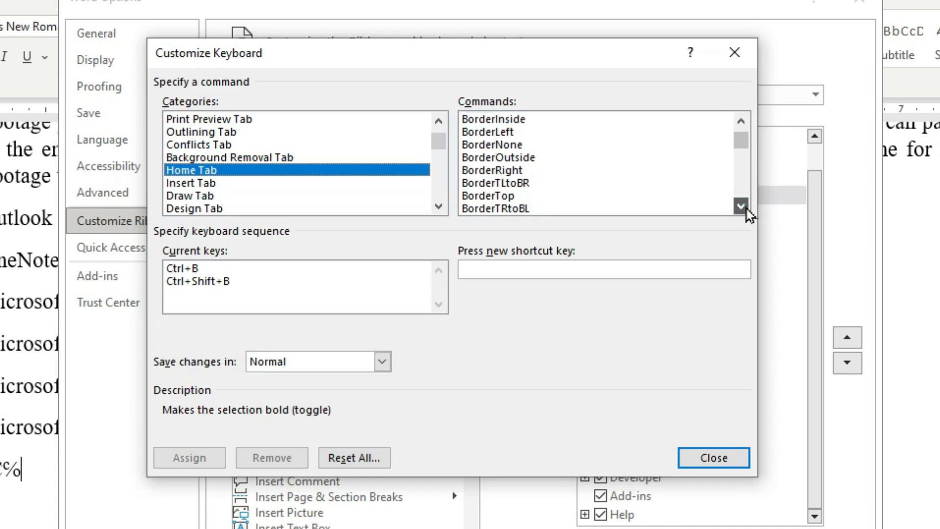
{"action": "left_click", "coordinate": [741, 207]}
{"action": "left_click", "coordinate": [741, 206]}
{"action": "left_click", "coordinate": [741, 206]}
{"action": "left_click", "coordinate": [742, 206]}
{"action": "left_click", "coordinate": [741, 206]}
{"action": "left_click", "coordinate": [741, 207]}
{"action": "left_click", "coordinate": [741, 206]}
{"action": "left_click", "coordinate": [741, 206]}
{"action": "left_click", "coordinate": [741, 207]}
{"action": "left_click", "coordinate": [741, 206]}
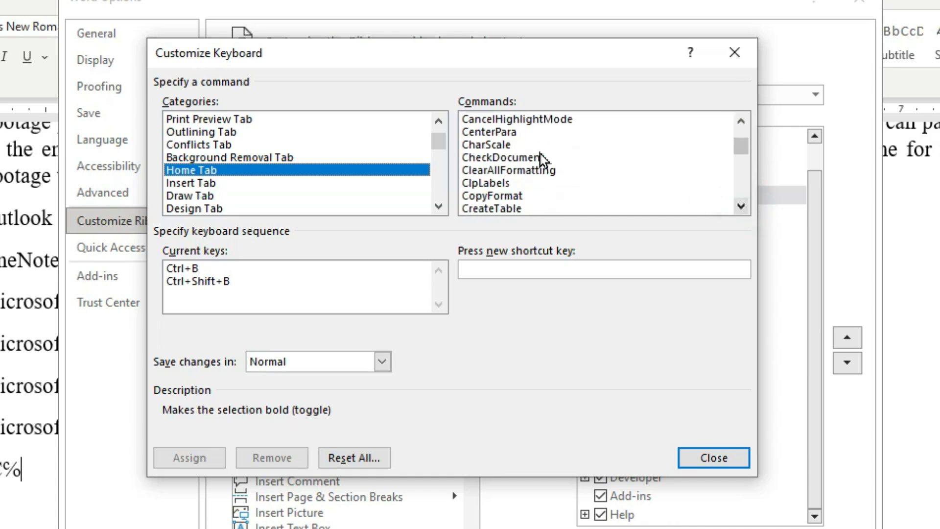
{"action": "left_click", "coordinate": [510, 169]}
{"action": "left_click", "coordinate": [195, 269]}
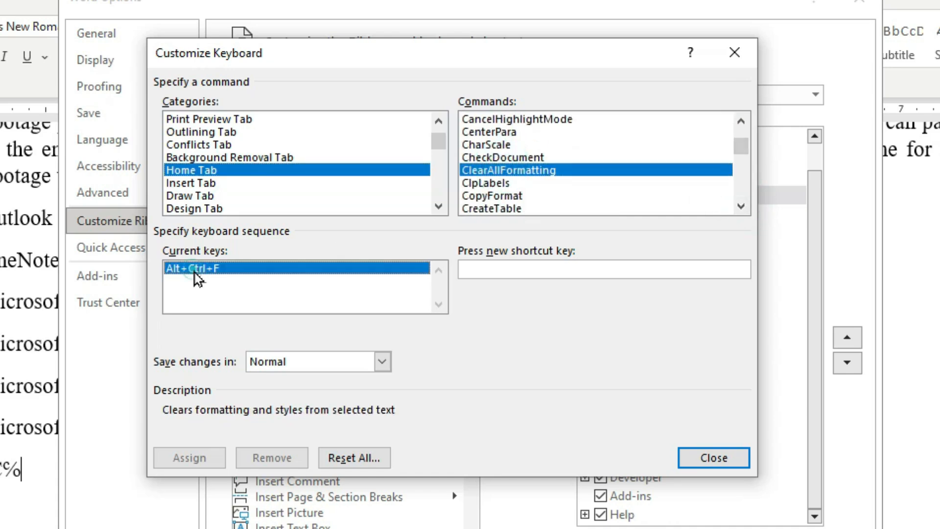
{"action": "left_click", "coordinate": [272, 458]}
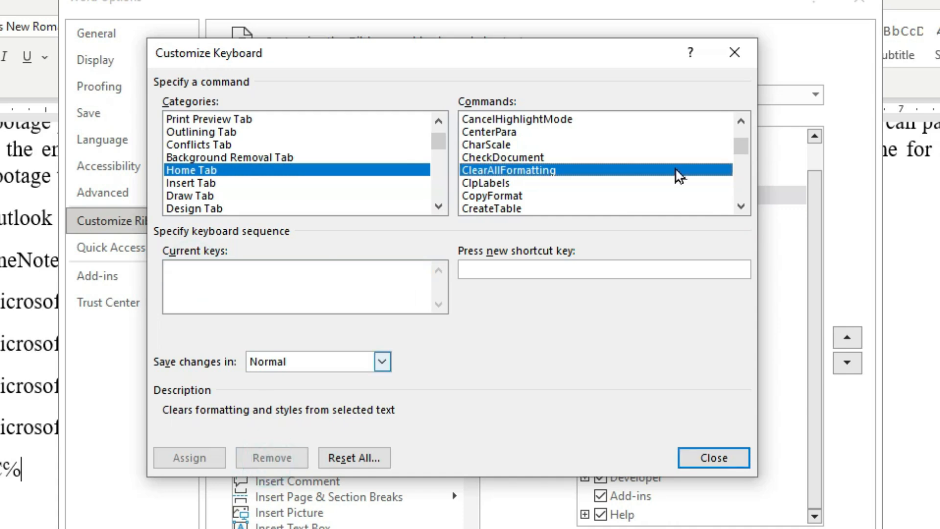
- Remove the Alt+Ctrl+S shortcut from the TableSort command and close Customize Keyboard
{"action": "left_click", "coordinate": [742, 207]}
{"action": "left_click", "coordinate": [741, 207]}
{"action": "left_click", "coordinate": [741, 207]}
{"action": "left_click", "coordinate": [741, 208]}
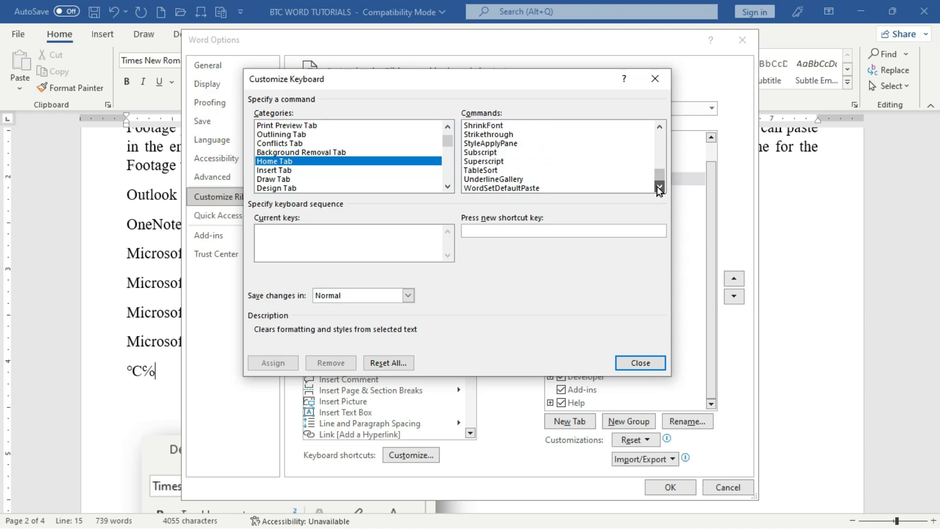
{"action": "left_click", "coordinate": [487, 171]}
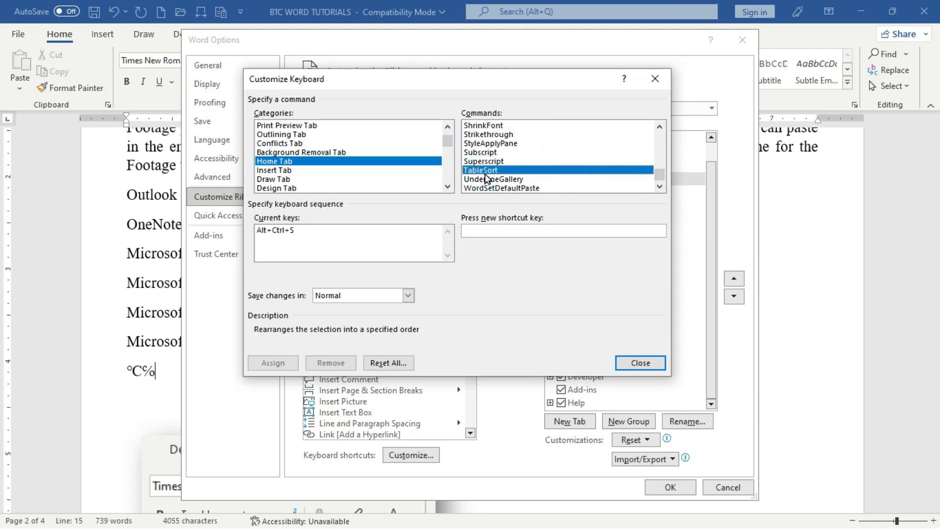
{"action": "left_click", "coordinate": [264, 231]}
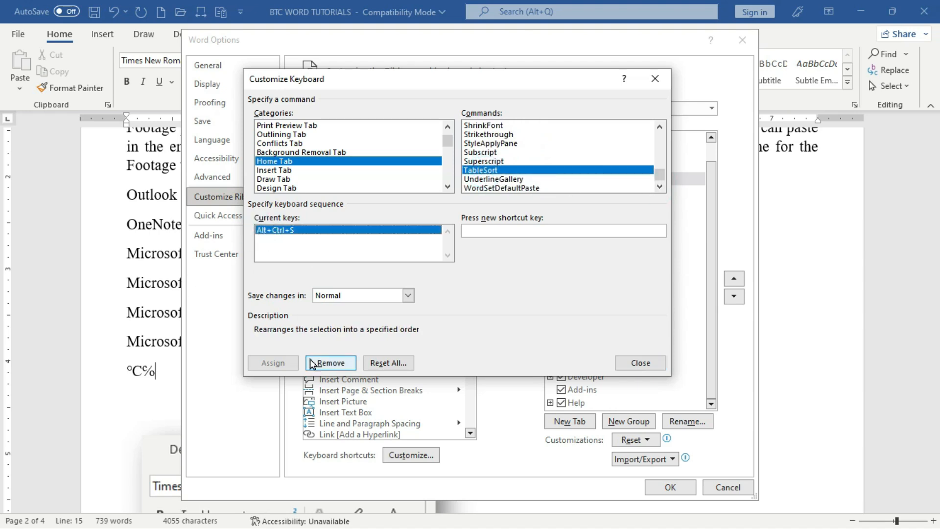
{"action": "left_click", "coordinate": [327, 365]}
{"action": "left_click", "coordinate": [640, 363]}
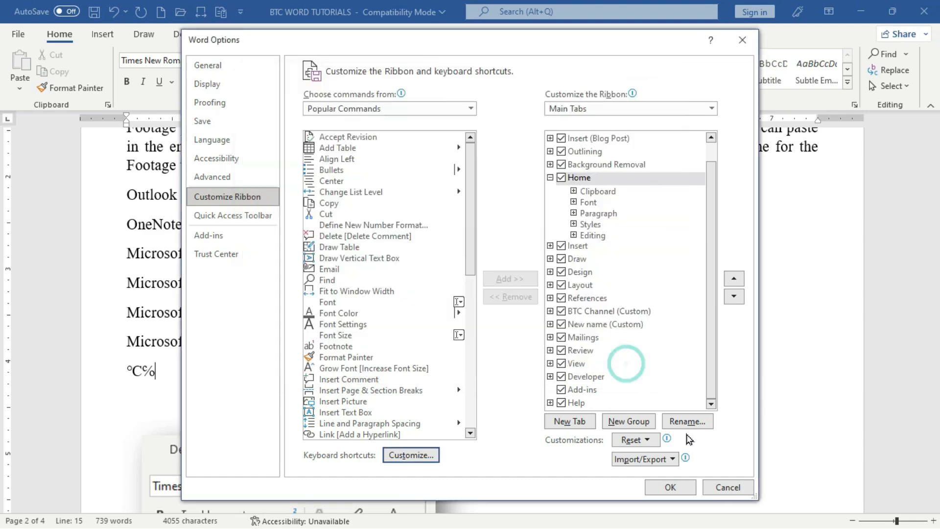
- Confirm Word Options with OK to return to the document
{"action": "left_click", "coordinate": [672, 488]}
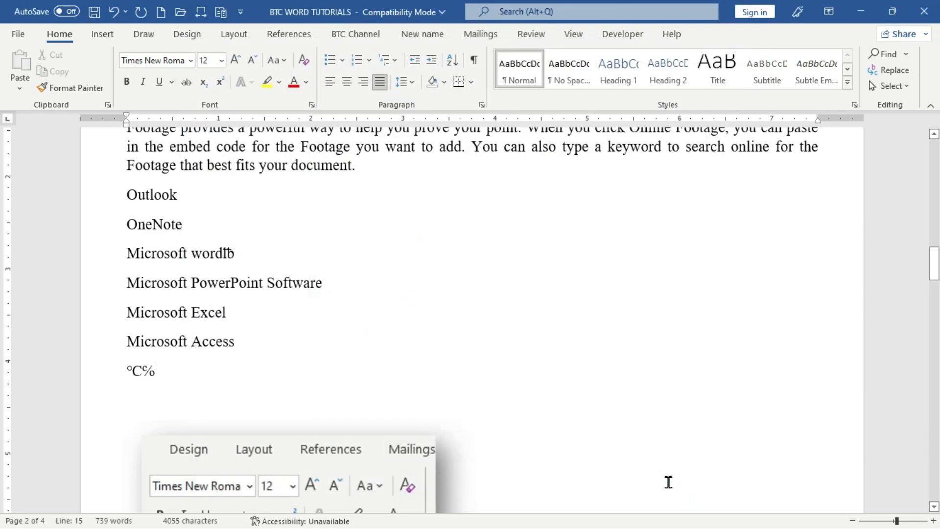